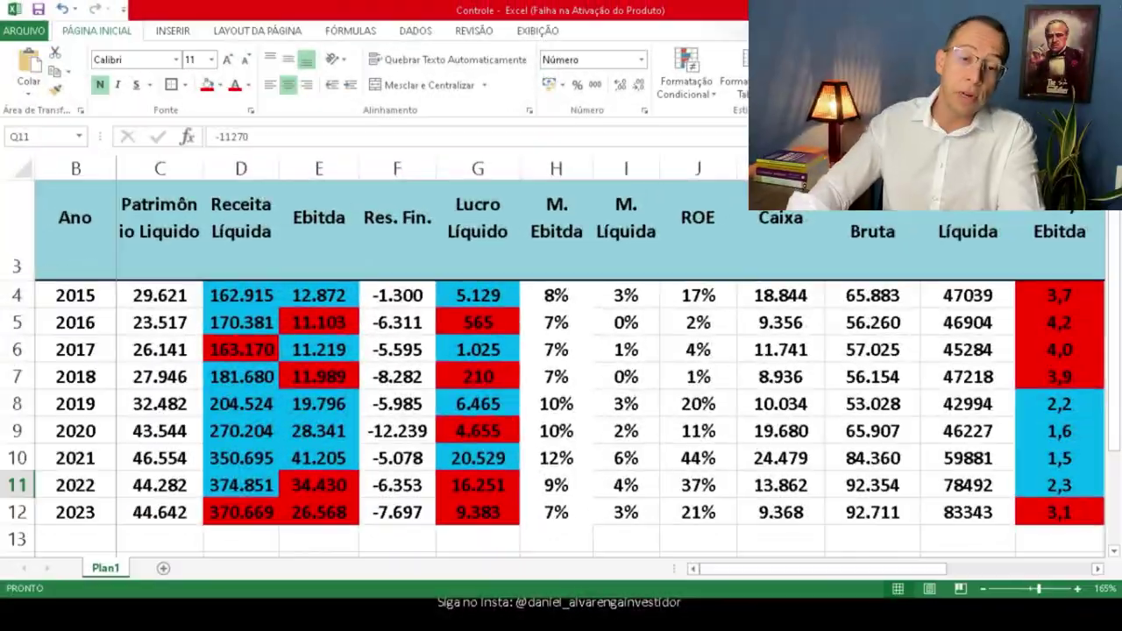
- Review the Receita Líquida column year by year from 2015 to 2023, comparing the last two years
click(254, 297)
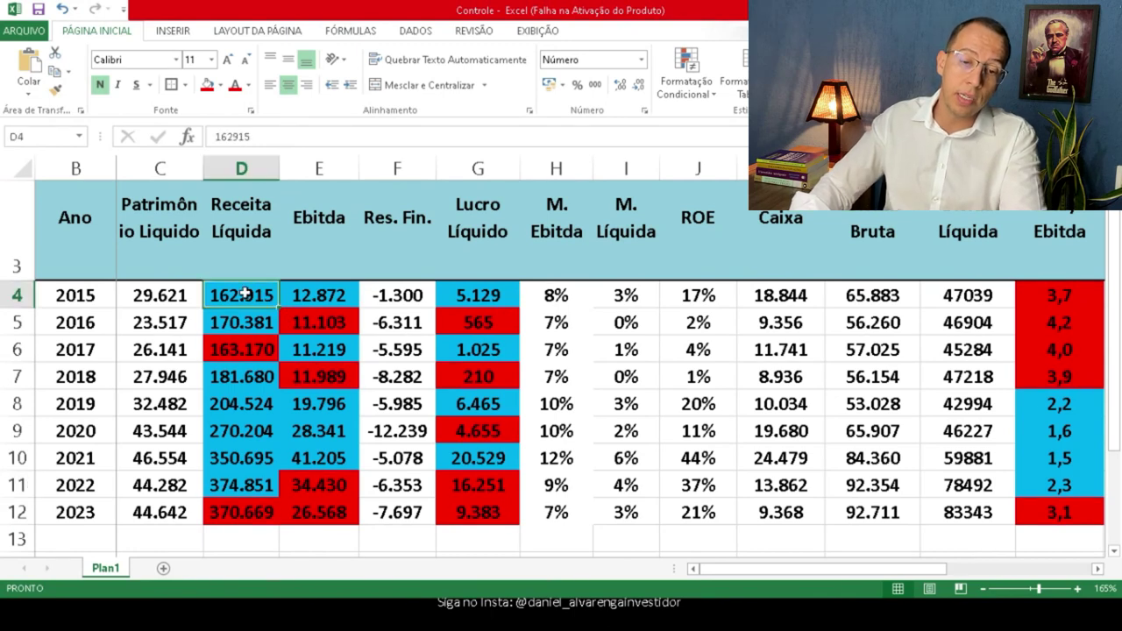
key(Down)
key(Down)
key(Down)
key(Up)
key(Up)
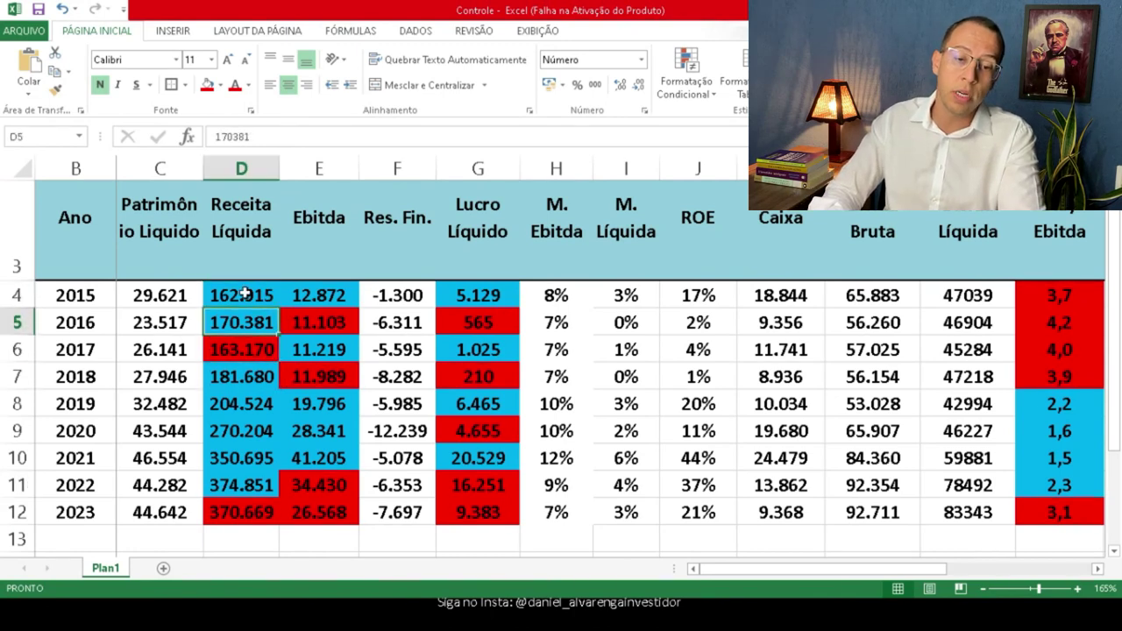
key(Down)
key(Down)
key(Down)
key(Down)
key(Down)
key(Down)
key(Down)
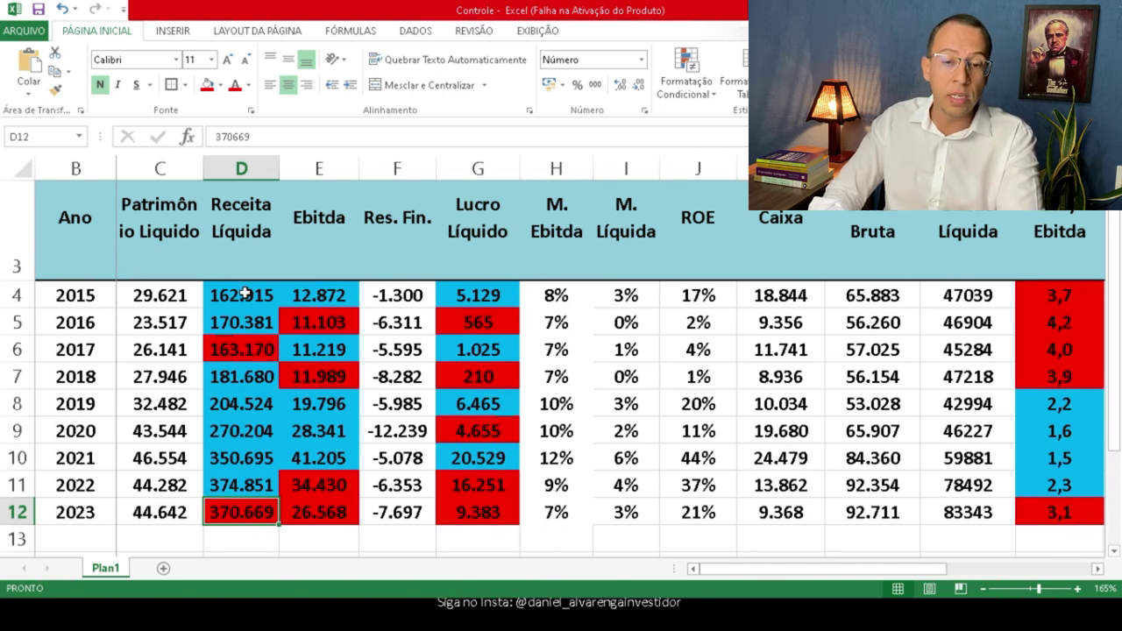
key(Up)
key(Down)
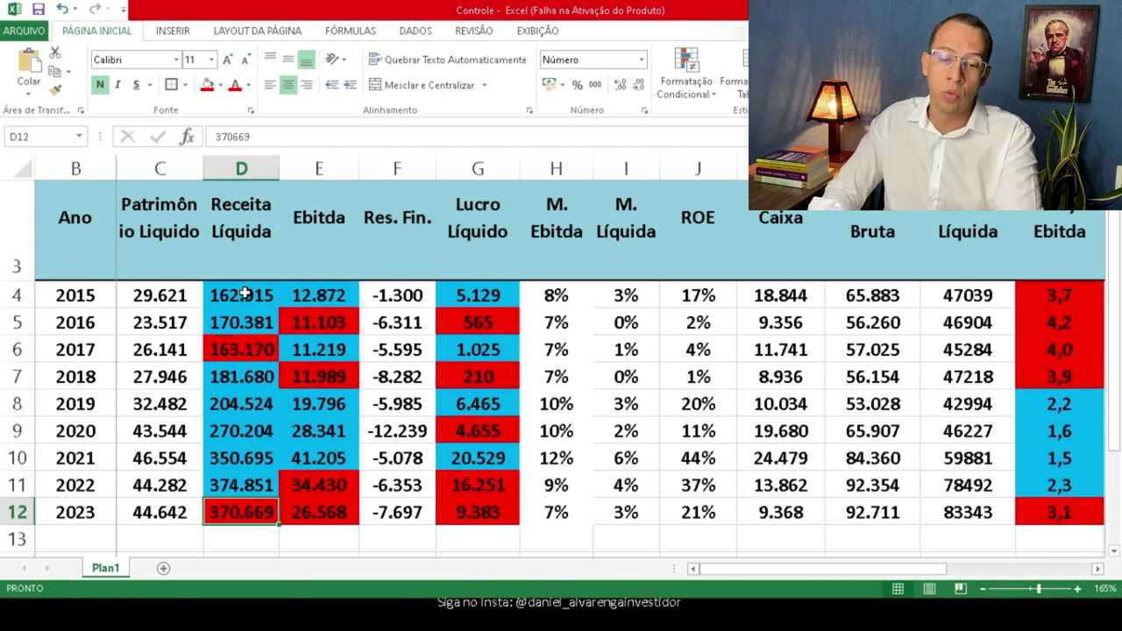
key(Up)
key(Down)
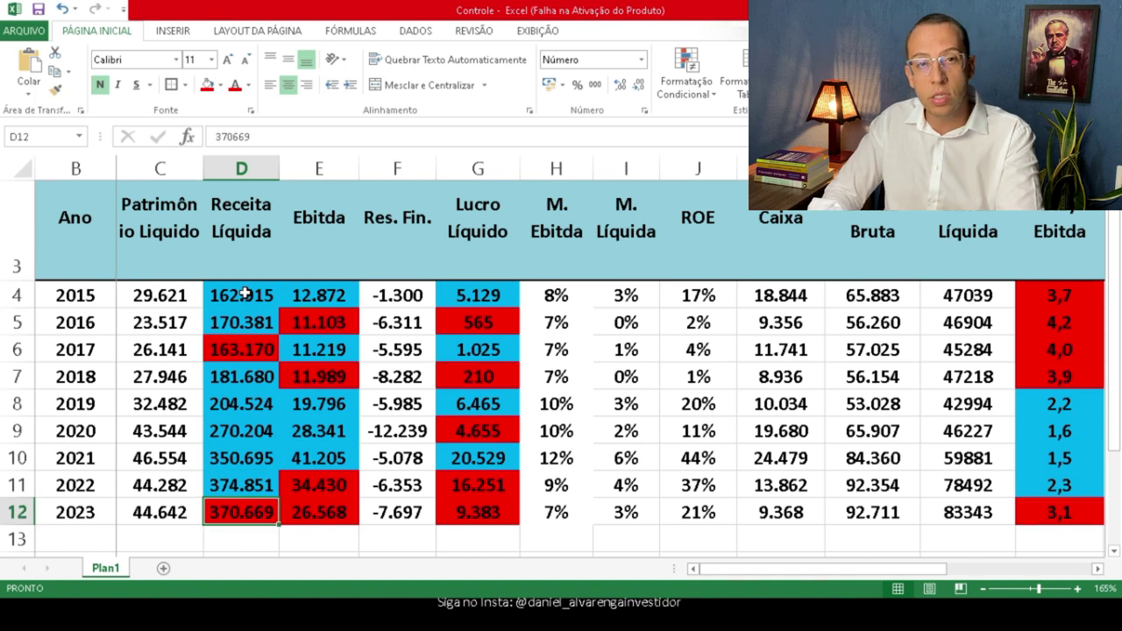
- Review the Ebitda column from 2023 back to 2015 and forward again to 2023
key(Right)
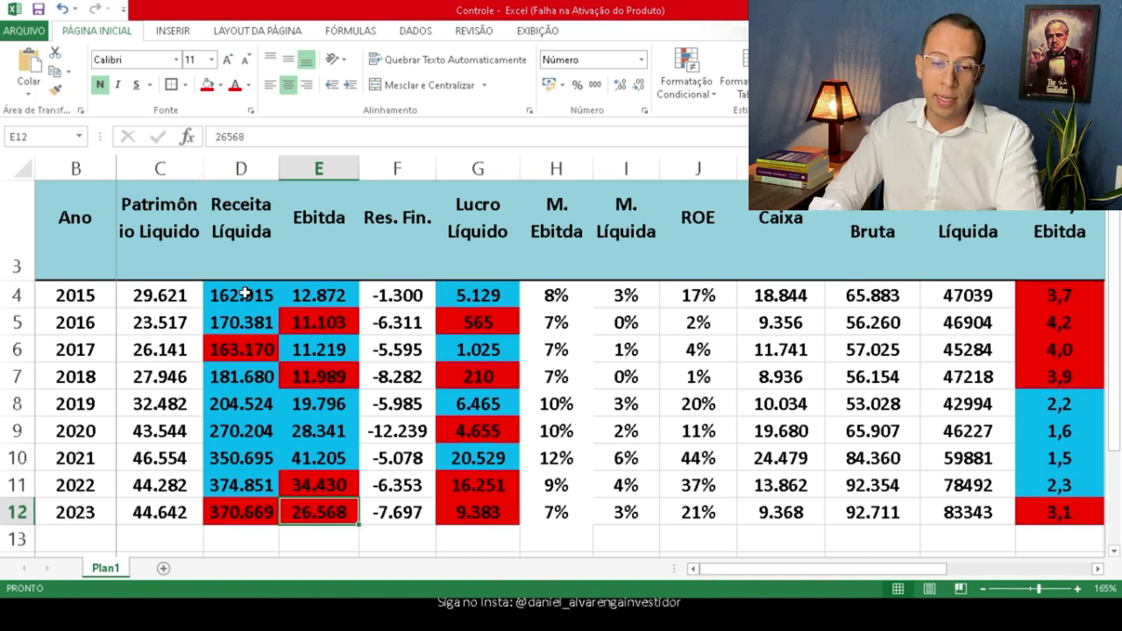
key(Up)
key(Up)
key(Up)
key(Up)
key(Up)
key(Up)
key(Up)
key(Up)
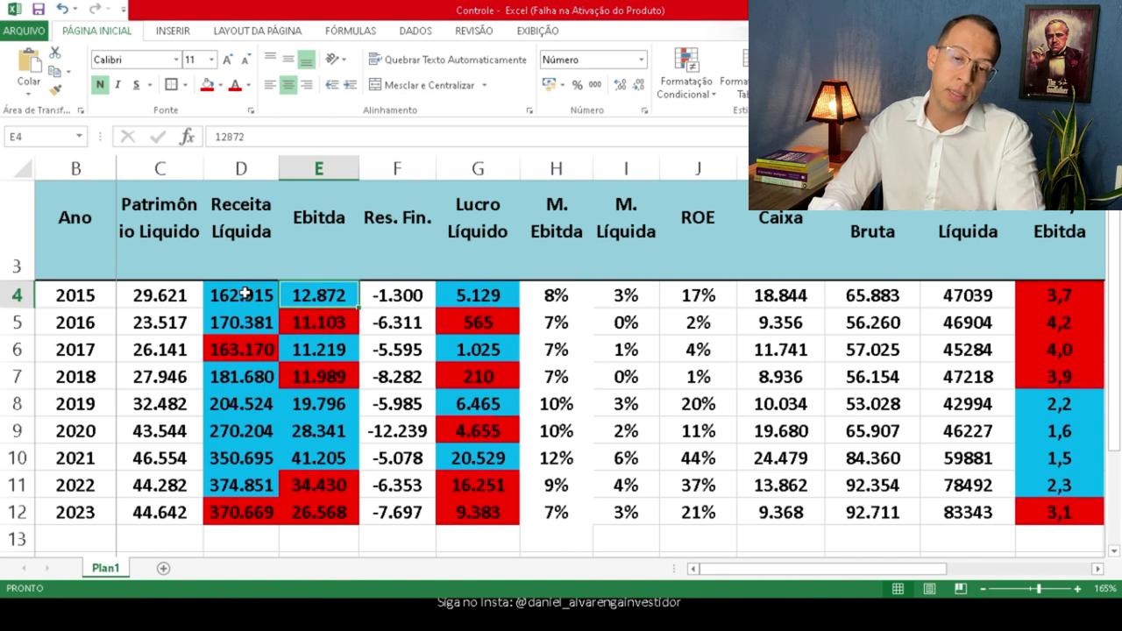
key(Down)
key(Down)
key(Down)
key(Down)
key(Down)
key(Down)
key(Down)
key(Down)
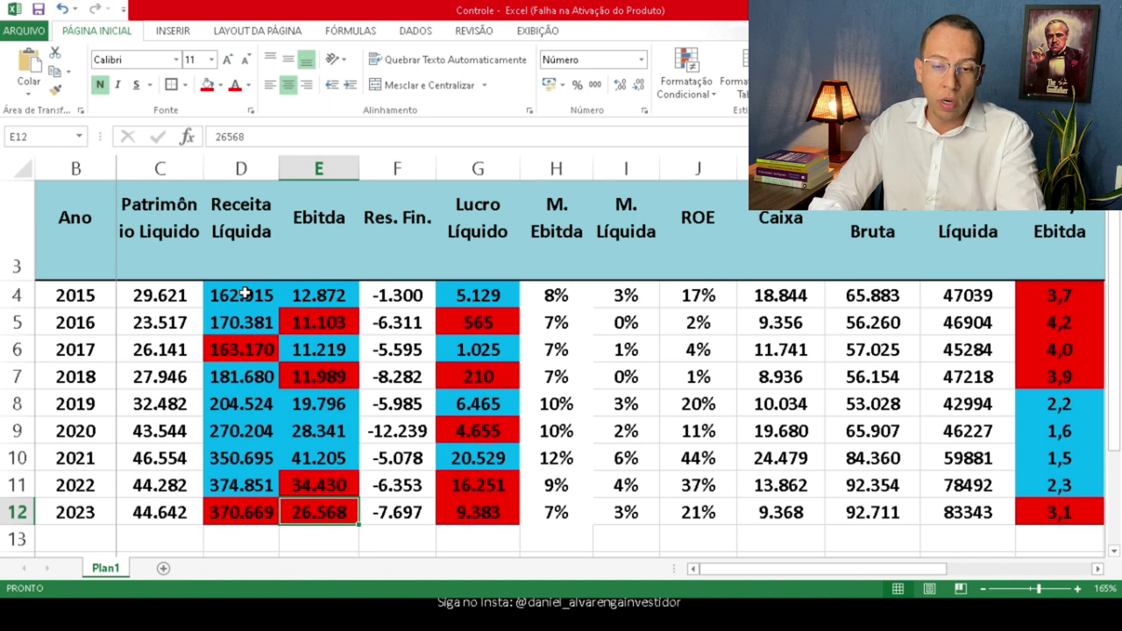
- Compare the Ebitda figures of 2021, 2022 and 2023
key(Up)
key(Up)
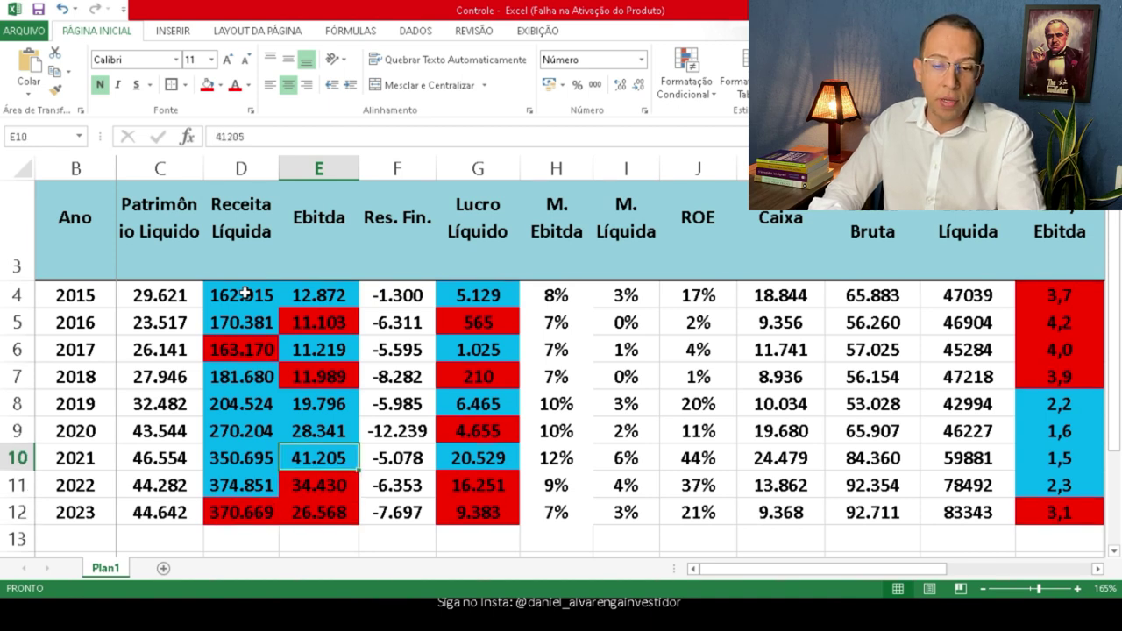
key(Down)
key(Up)
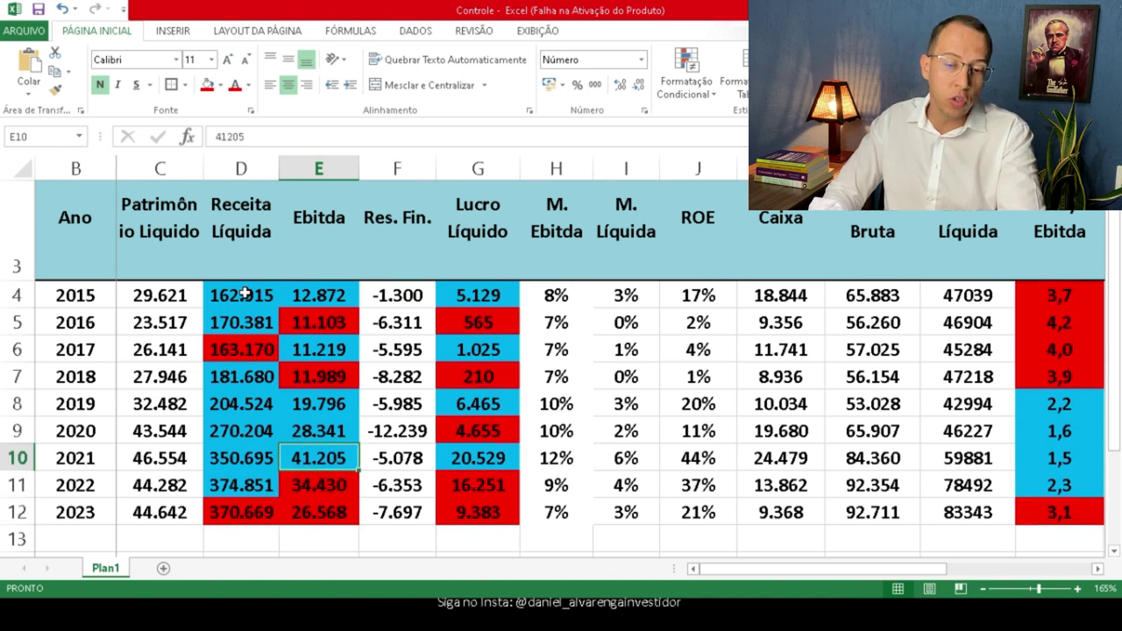
key(Down)
key(Up)
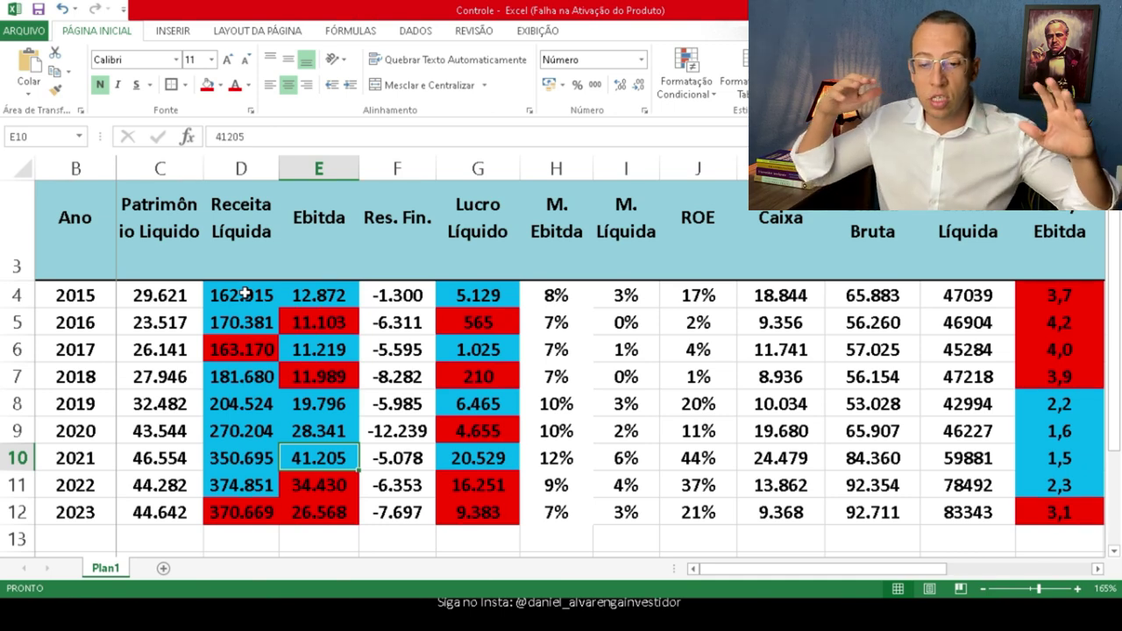
key(Down)
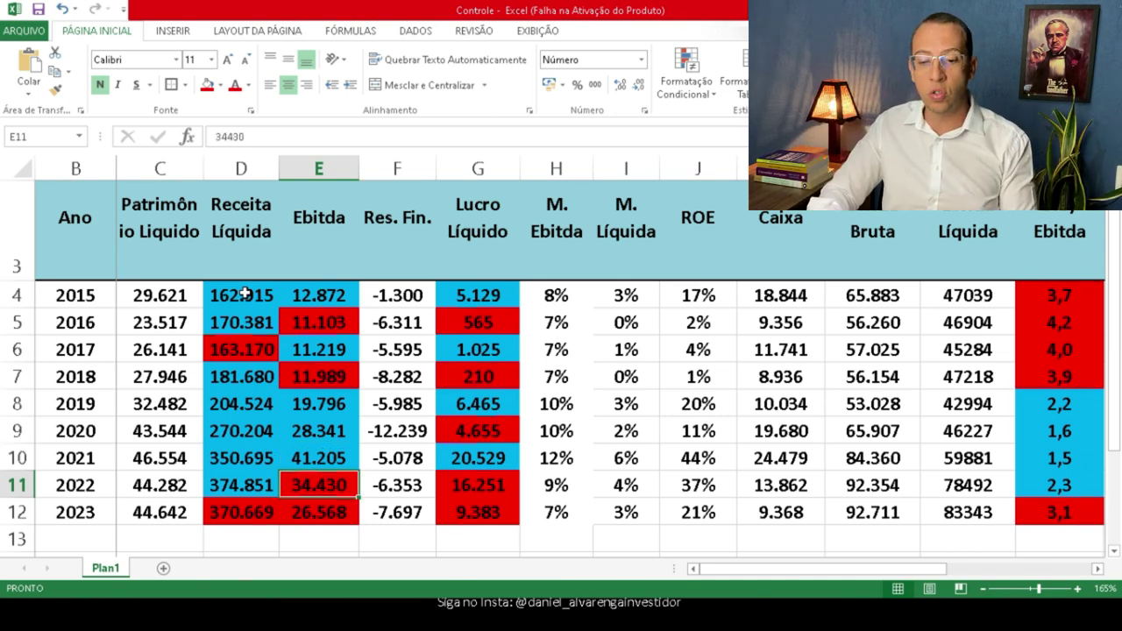
key(Down)
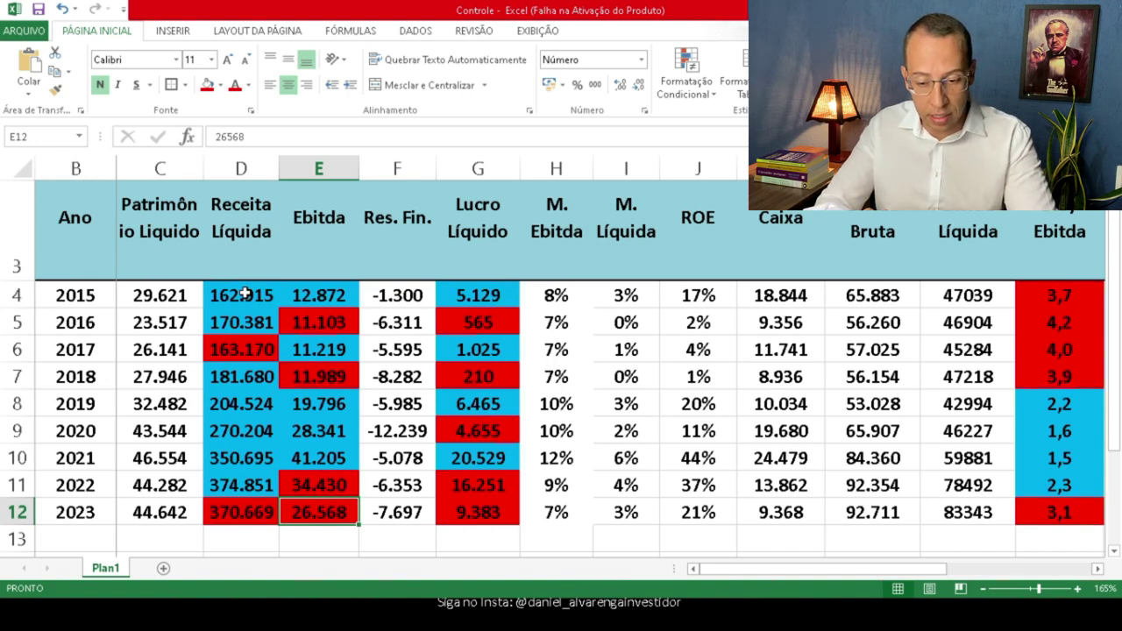
- Compare the Lucro Líquido figures of 2022 and 2023
key(Right)
key(Right)
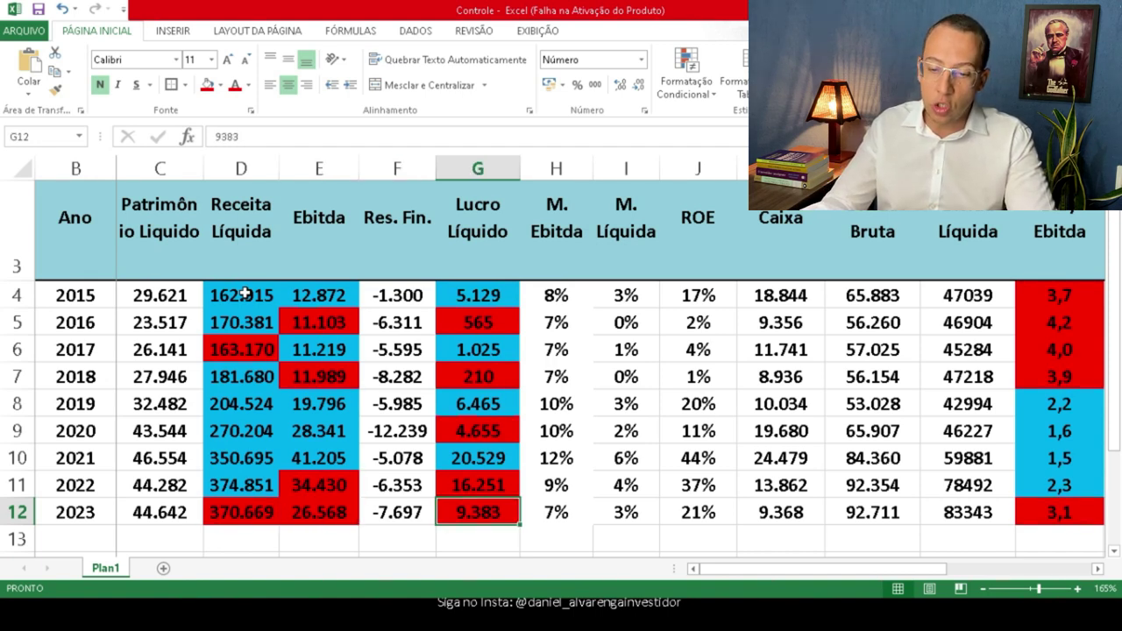
key(Up)
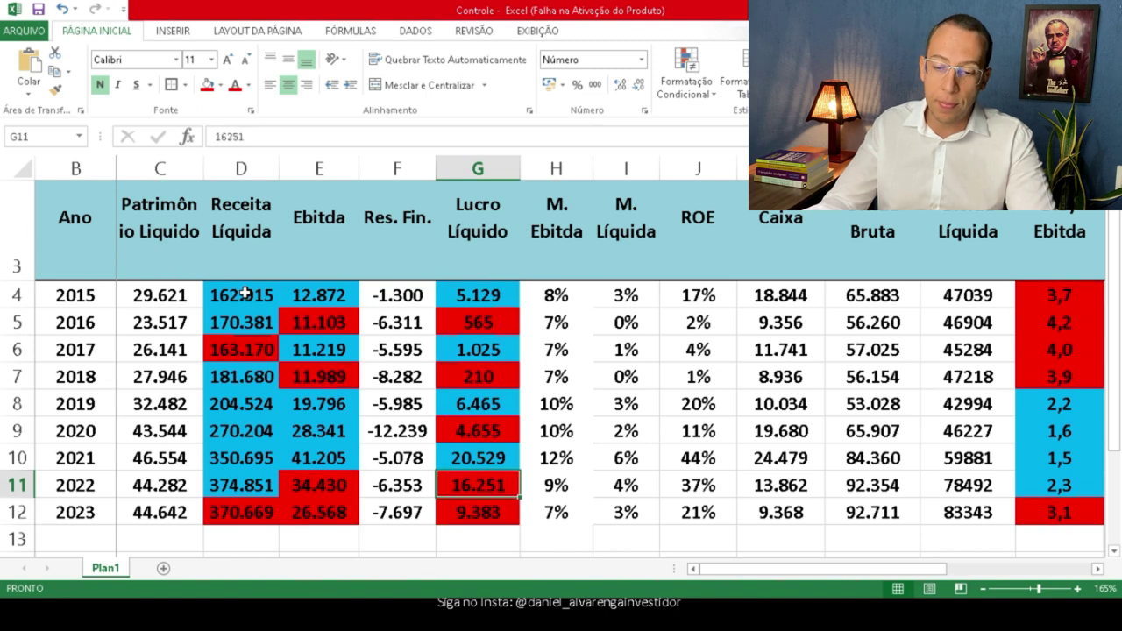
key(Down)
key(Up)
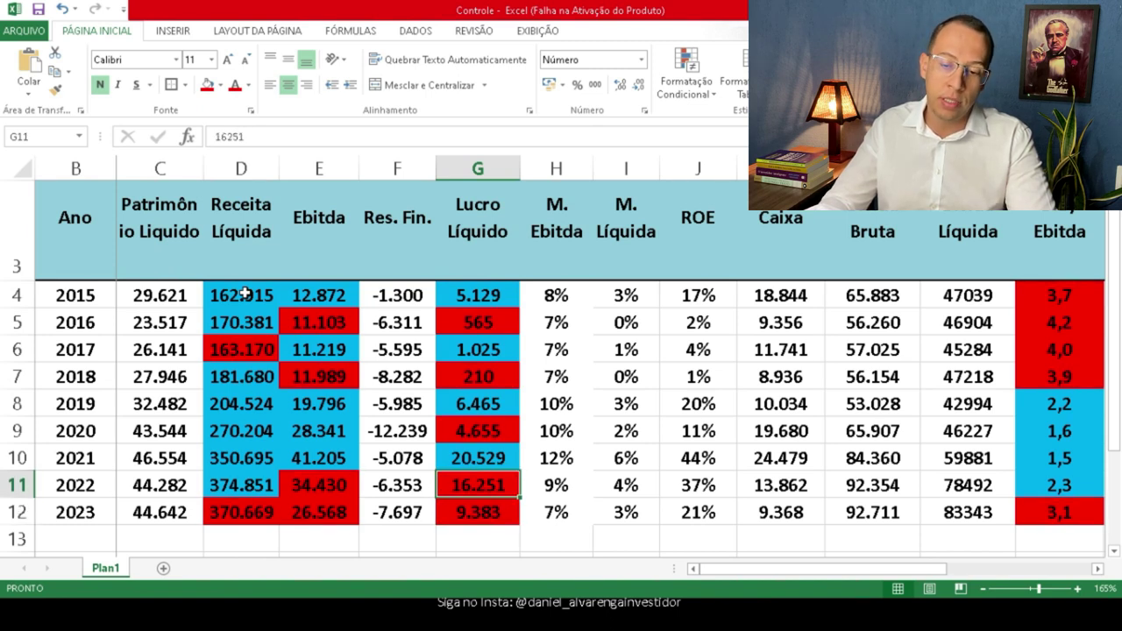
key(Down)
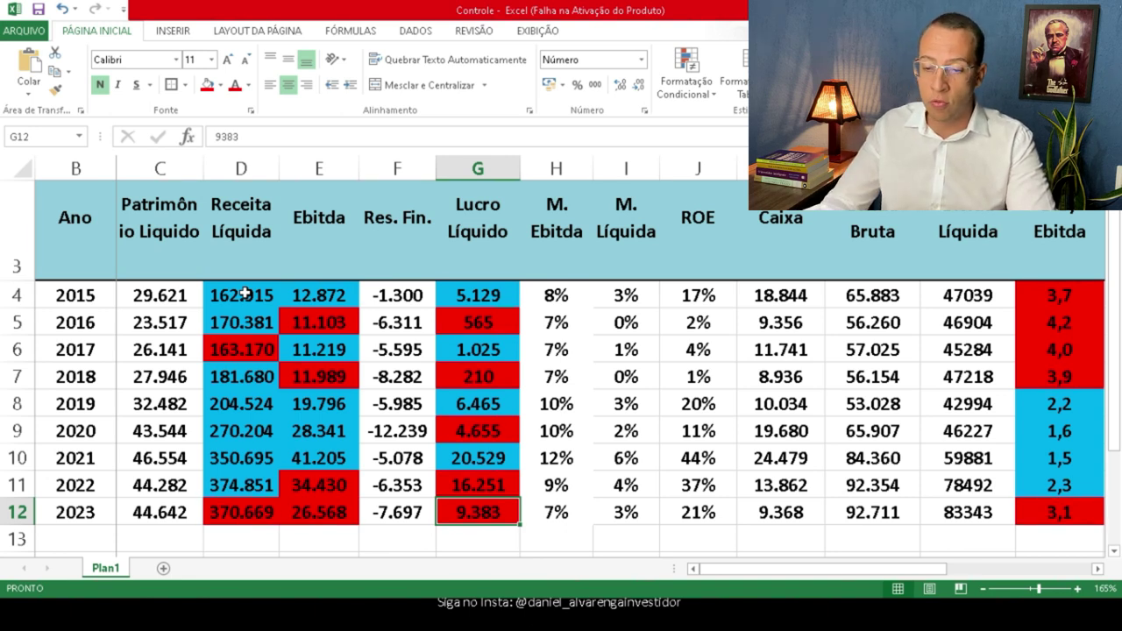
key(Up)
key(Up)
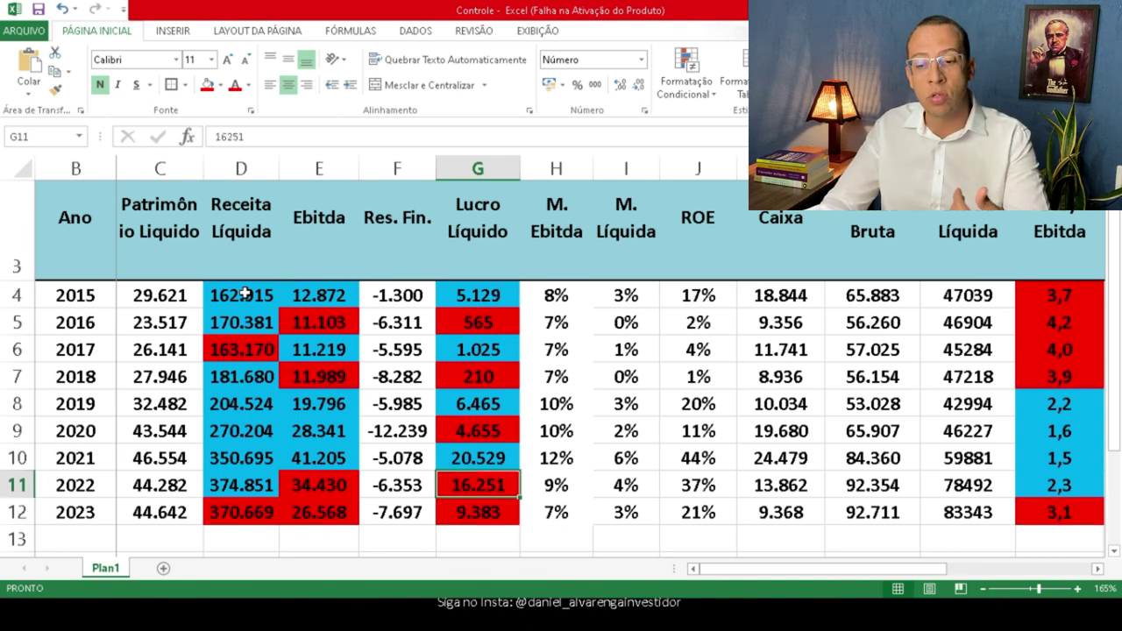
key(Down)
key(Down)
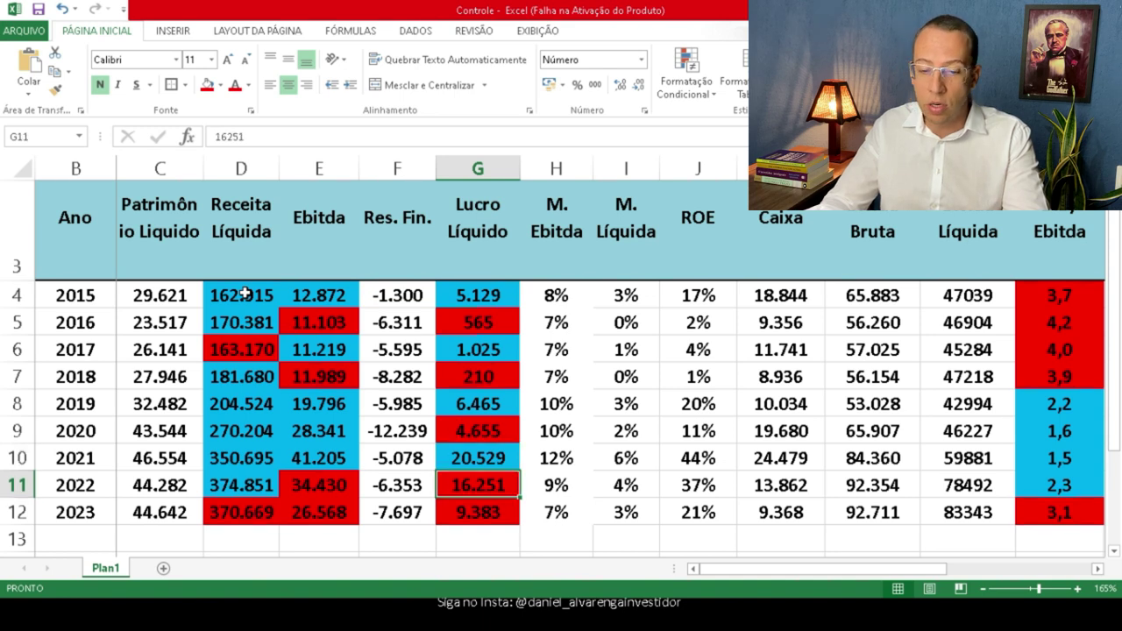
- Trace Ebitda from 2023 back to 2019 and check the Lucro Líquido for 2019
key(Left)
key(Left)
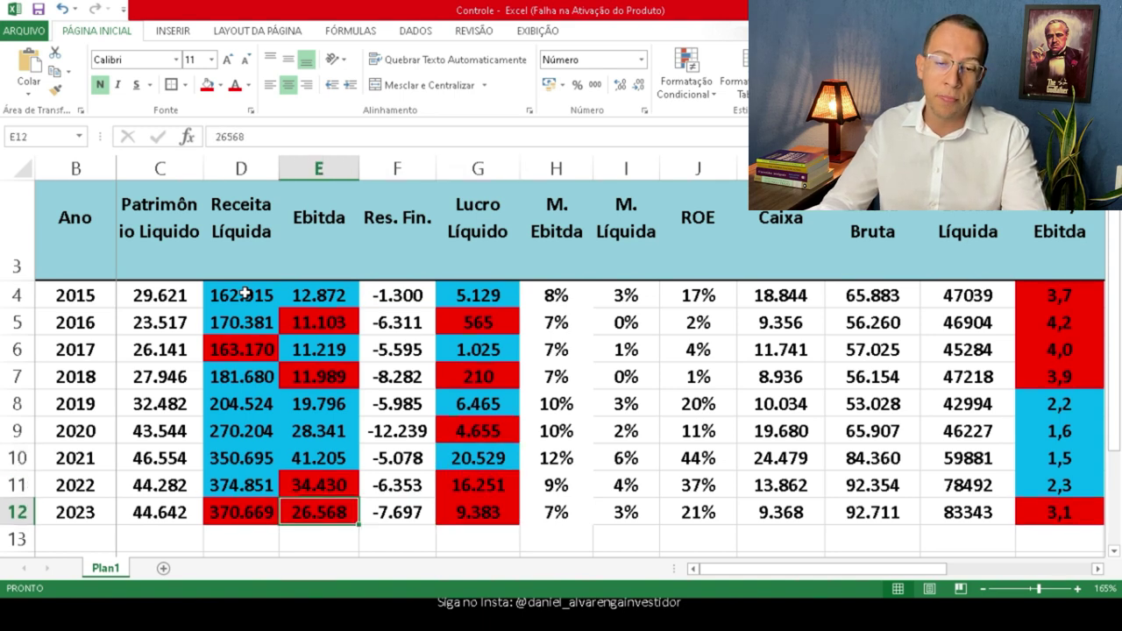
key(Up)
key(Up)
key(Up)
key(Up)
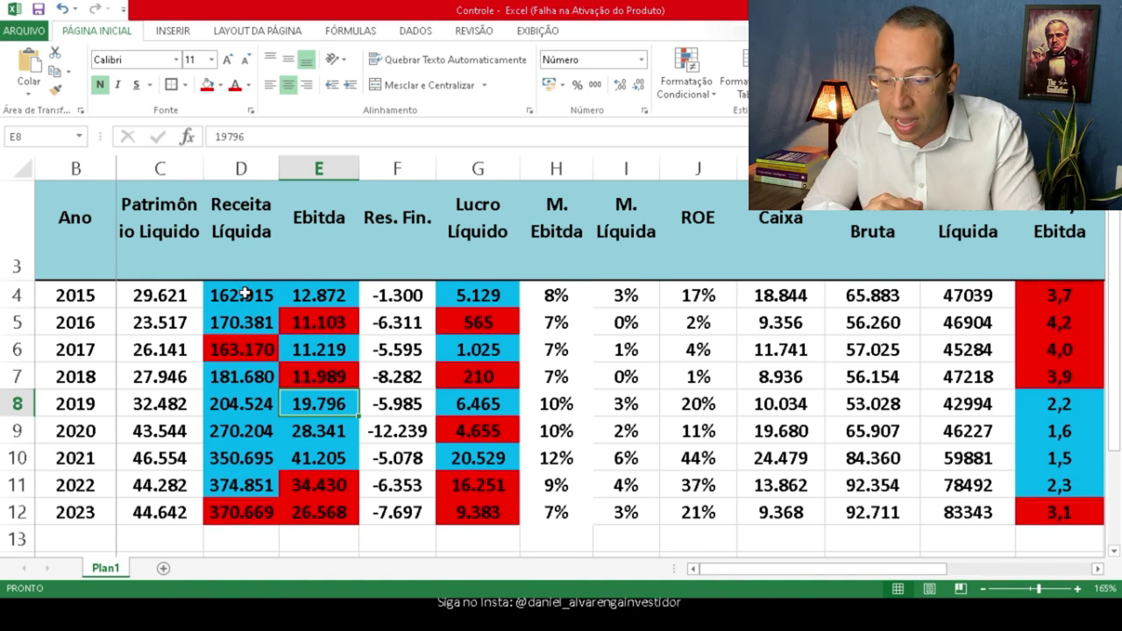
key(Right)
key(Right)
key(Right)
key(Right)
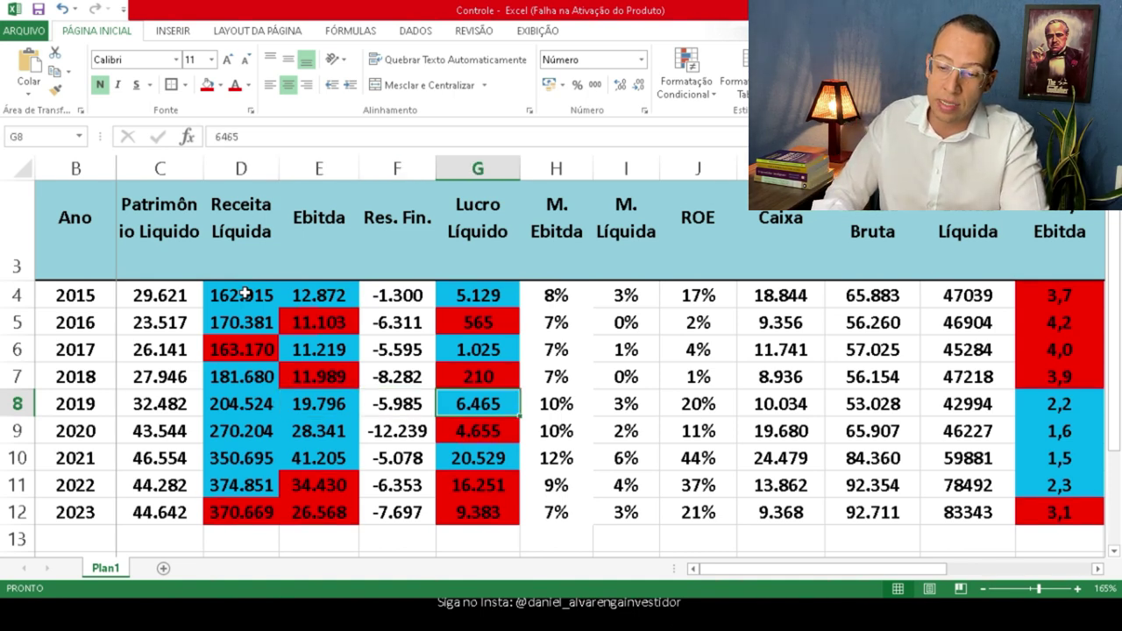
- Fill the 2021 M. Líquida cell (I10) with red and compare it with the 2020 and 2023 margins
click(647, 461)
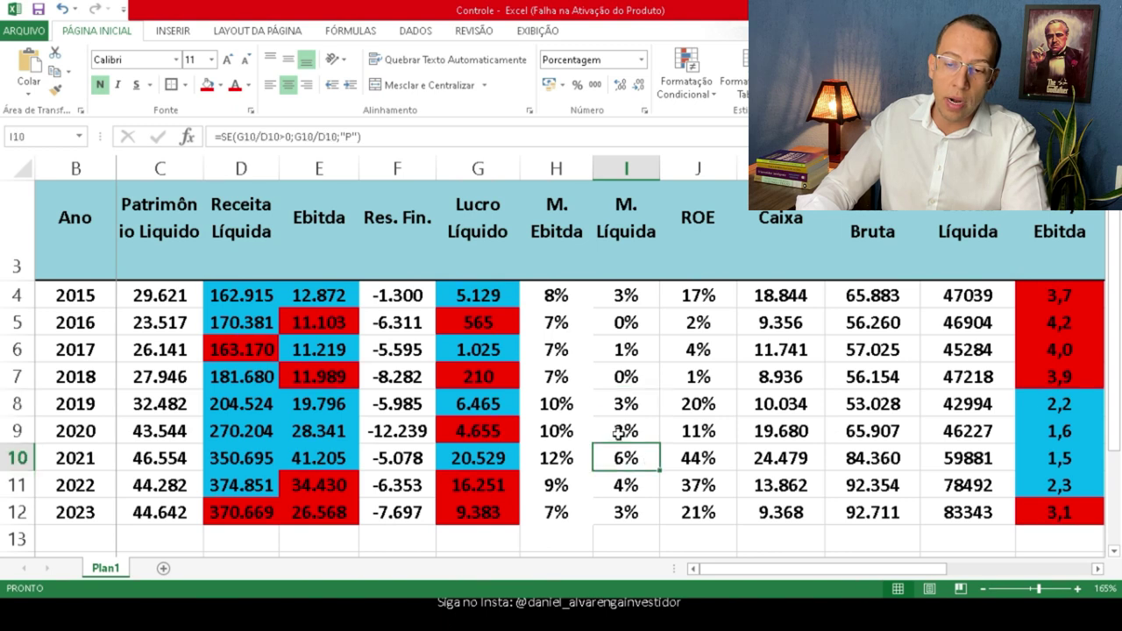
click(206, 84)
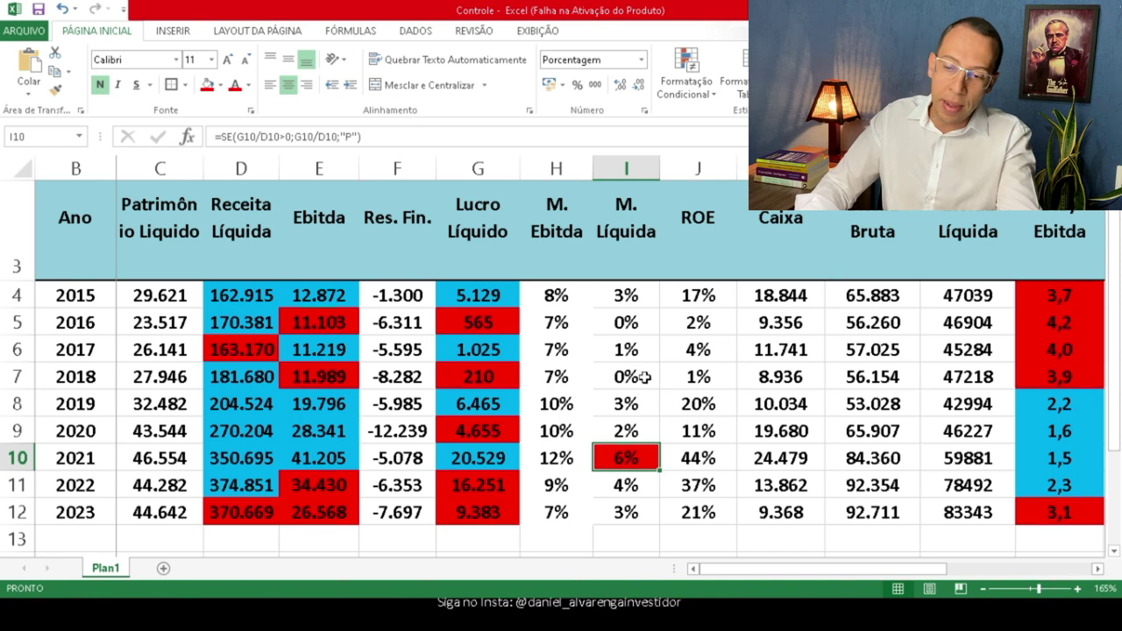
drag(645, 377, 632, 411)
click(629, 424)
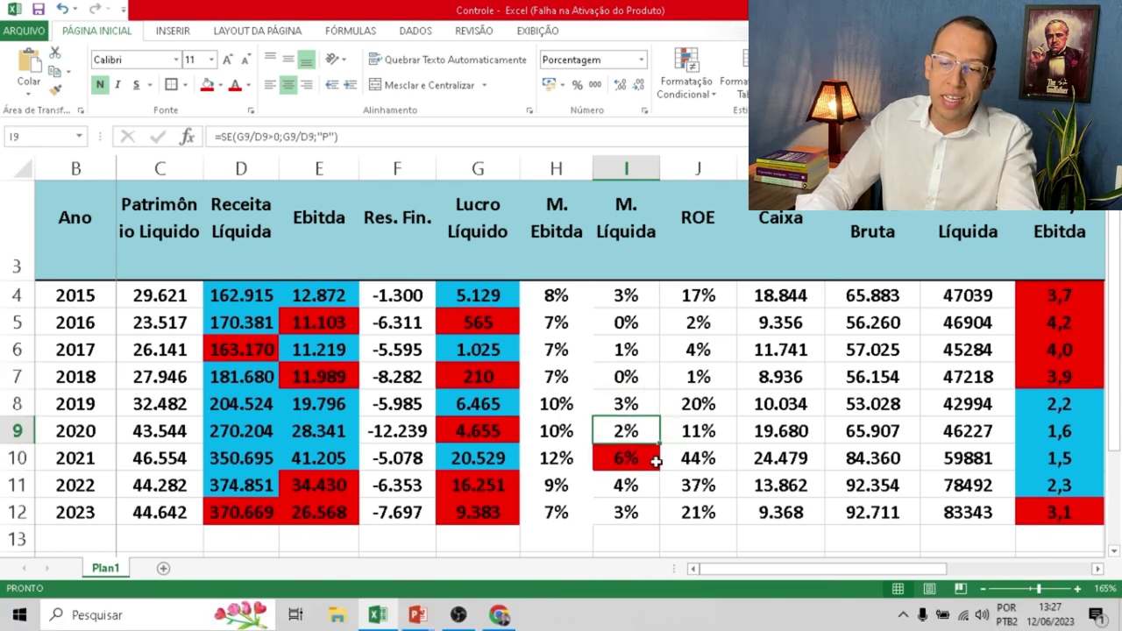
click(650, 512)
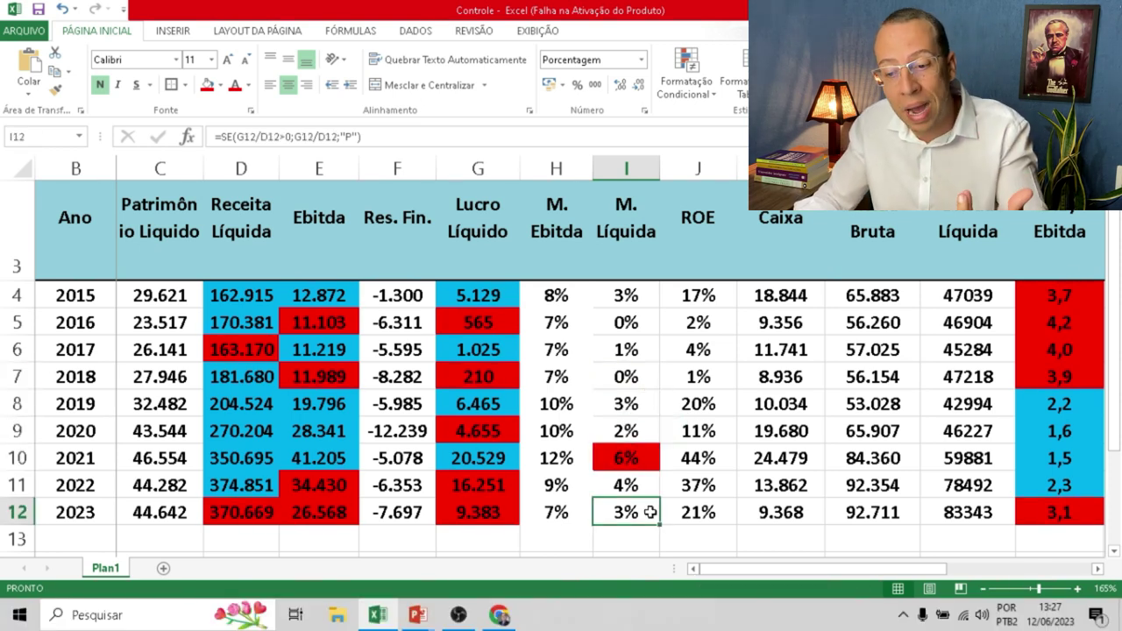
key(Up)
key(Up)
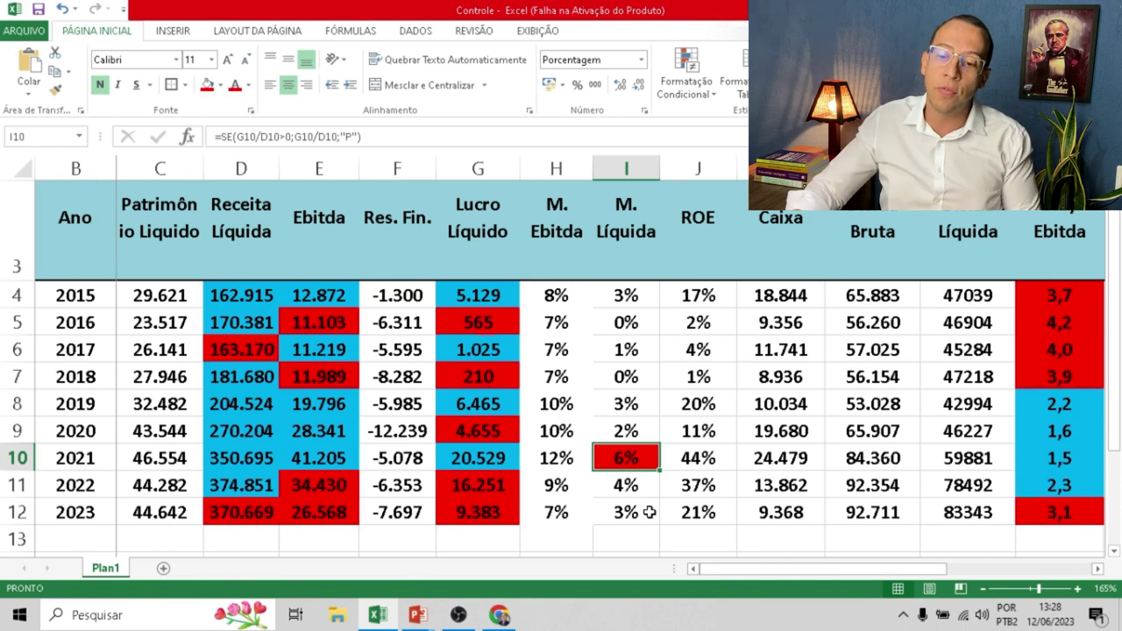
click(648, 512)
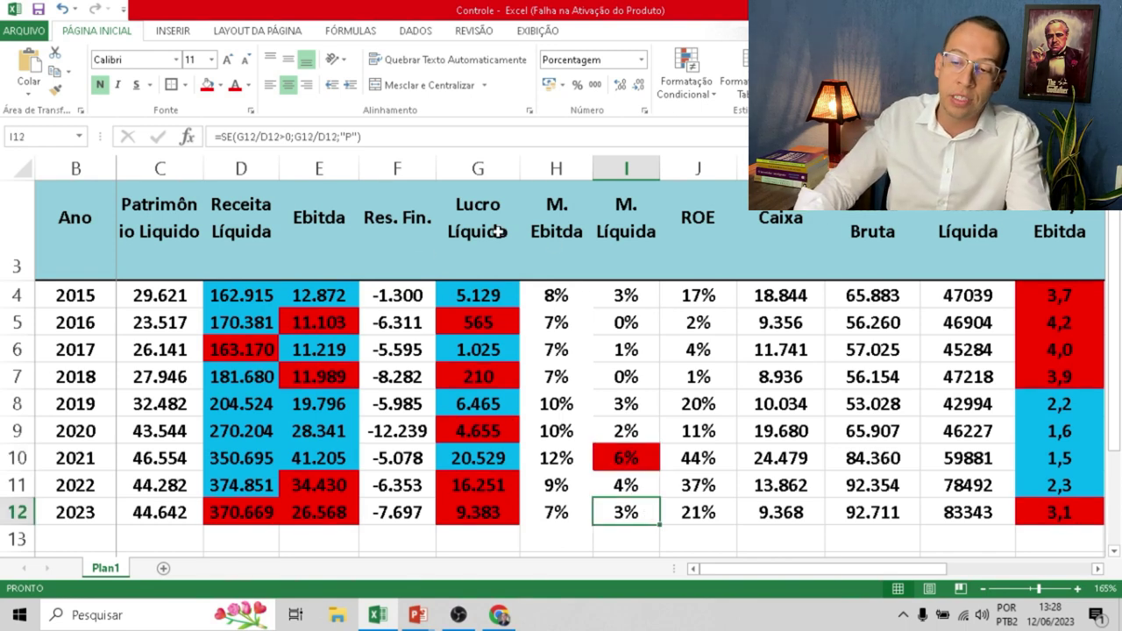
- Fill the 2023 Caixa, Bruta and Líquida cells (K12, L12 and M12) with red, then select the 2023 Ebitda cell
click(1050, 523)
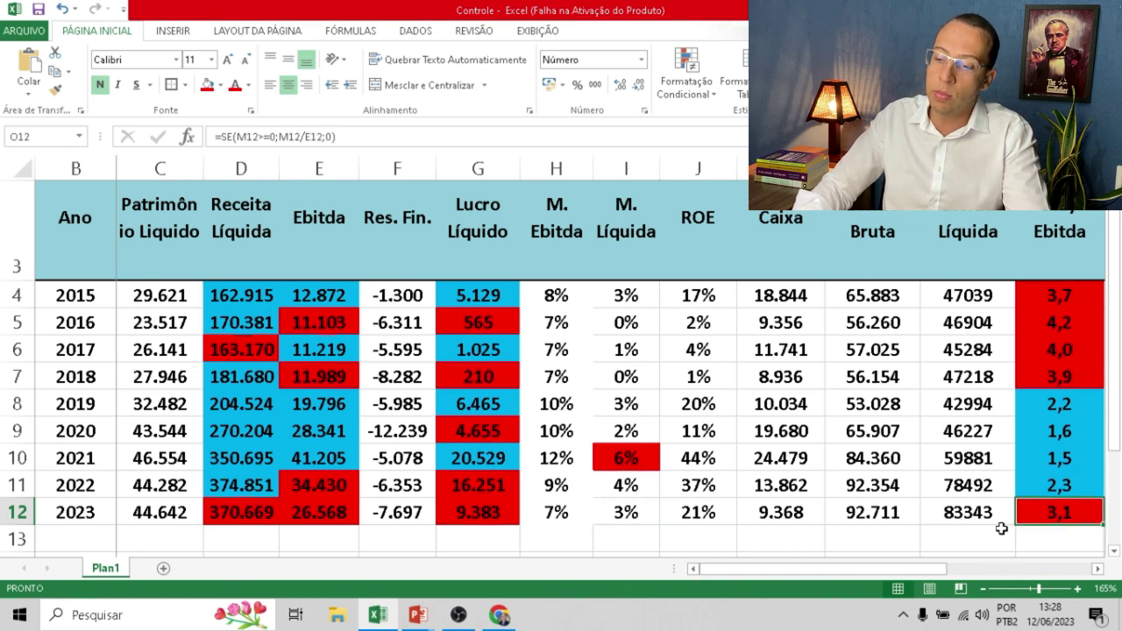
click(799, 516)
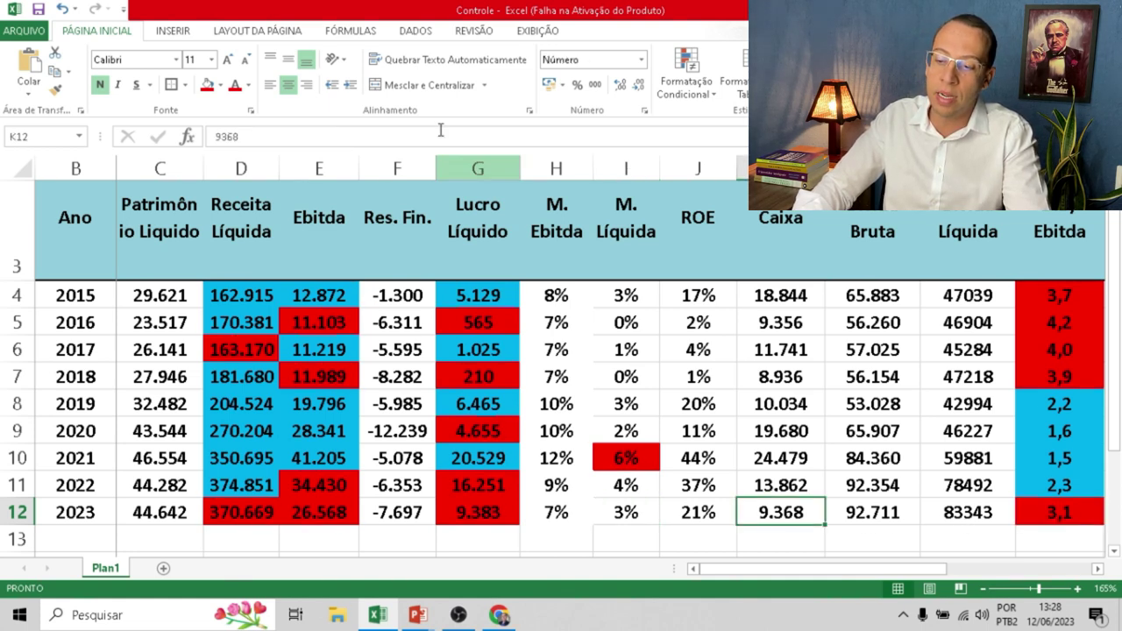
click(208, 85)
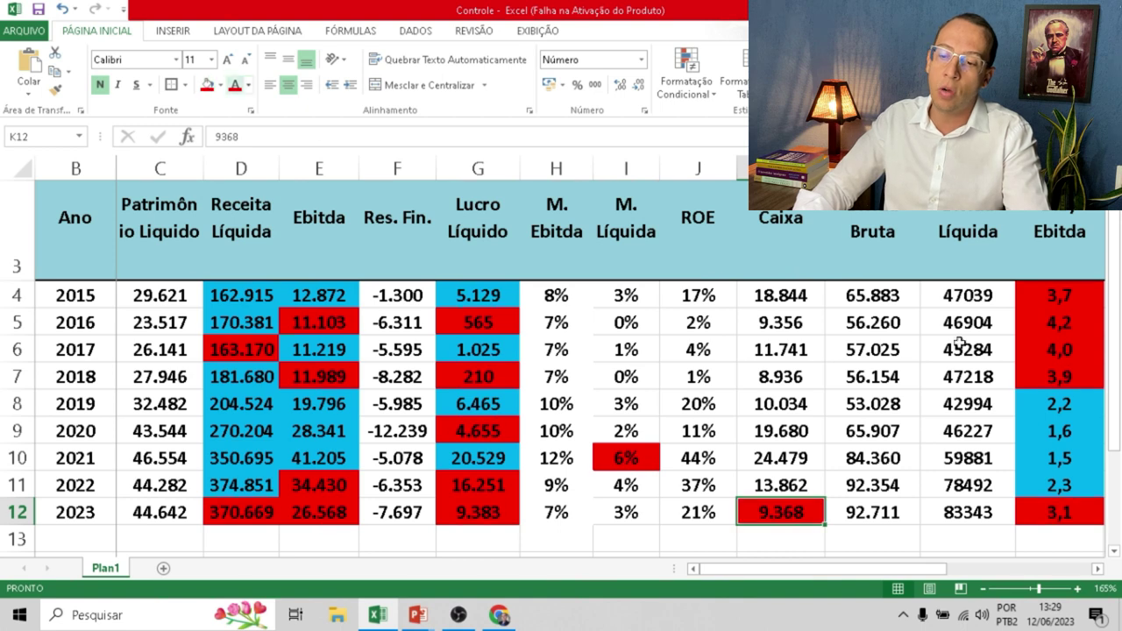
click(894, 519)
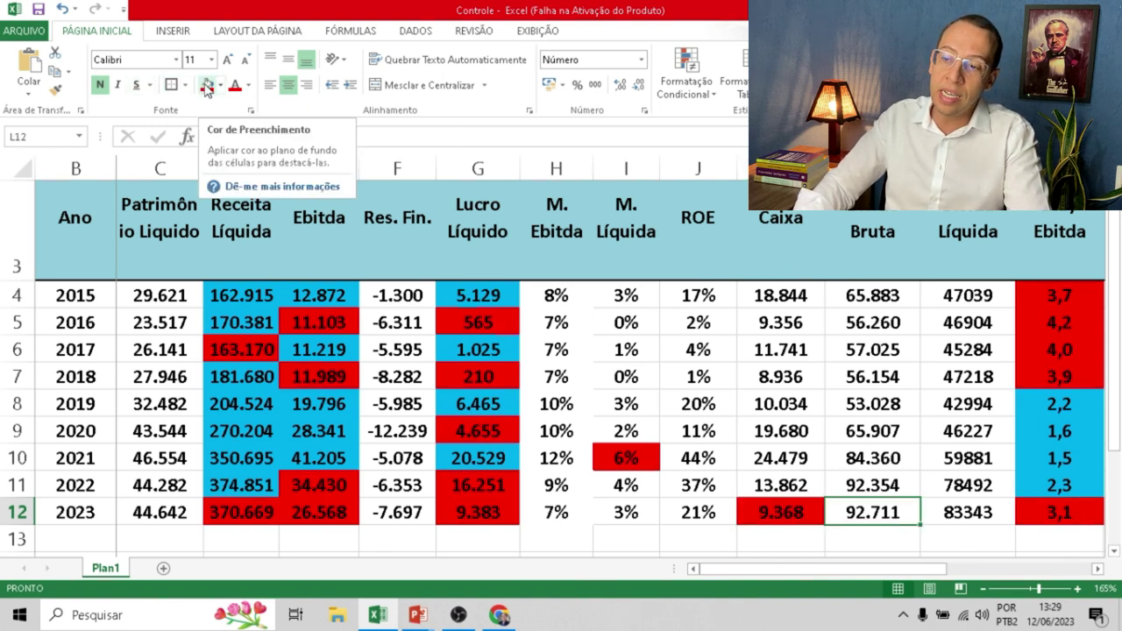
click(208, 88)
click(979, 512)
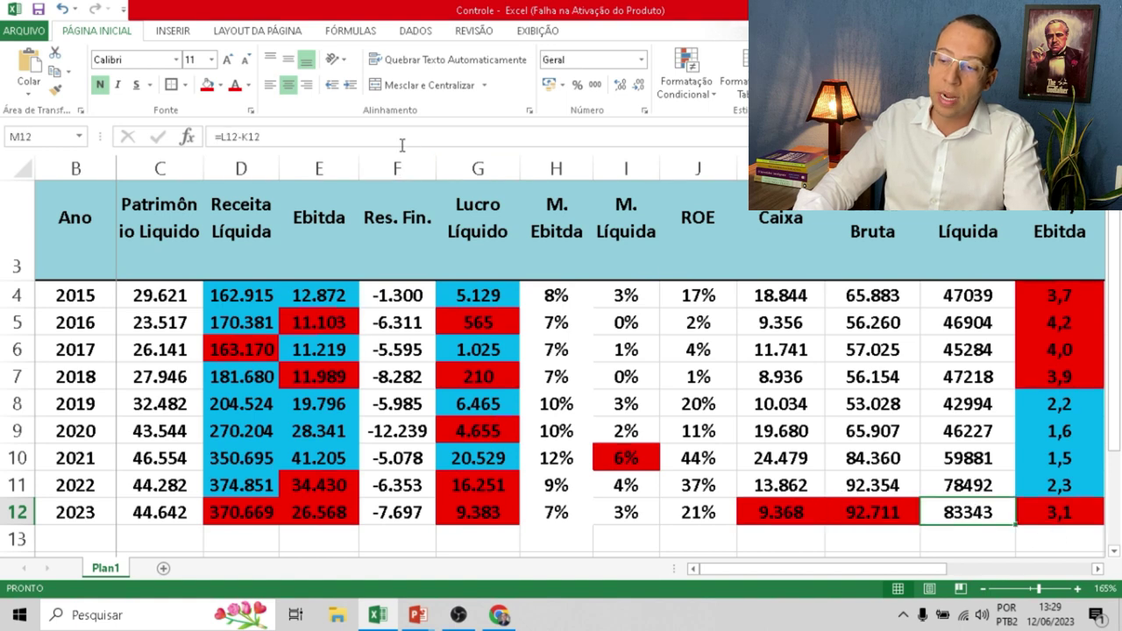
click(208, 85)
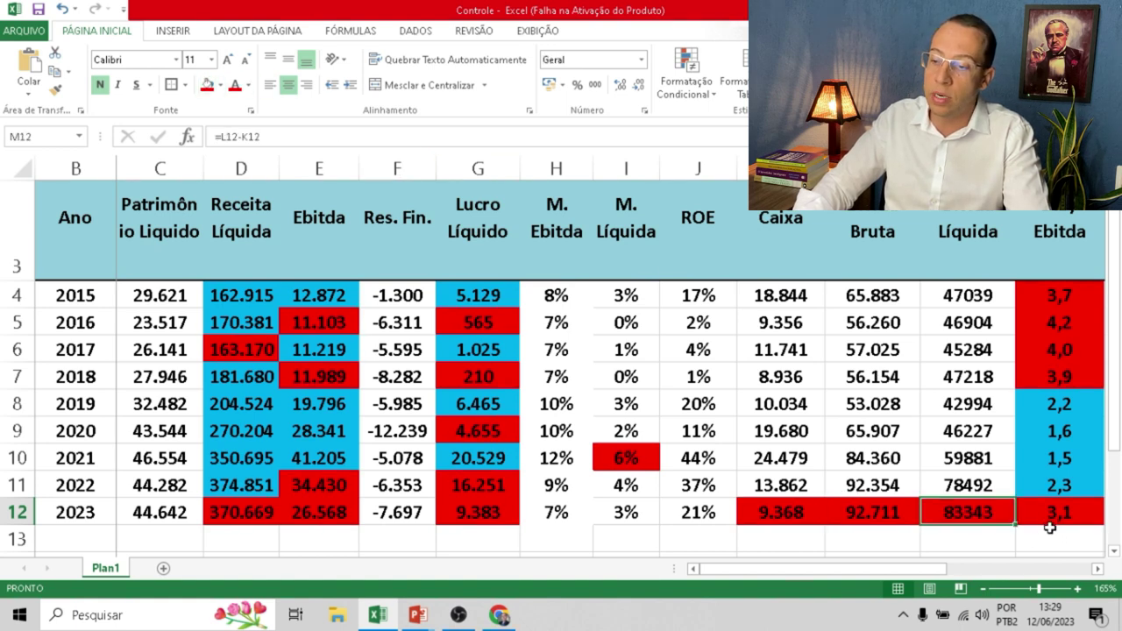
click(314, 509)
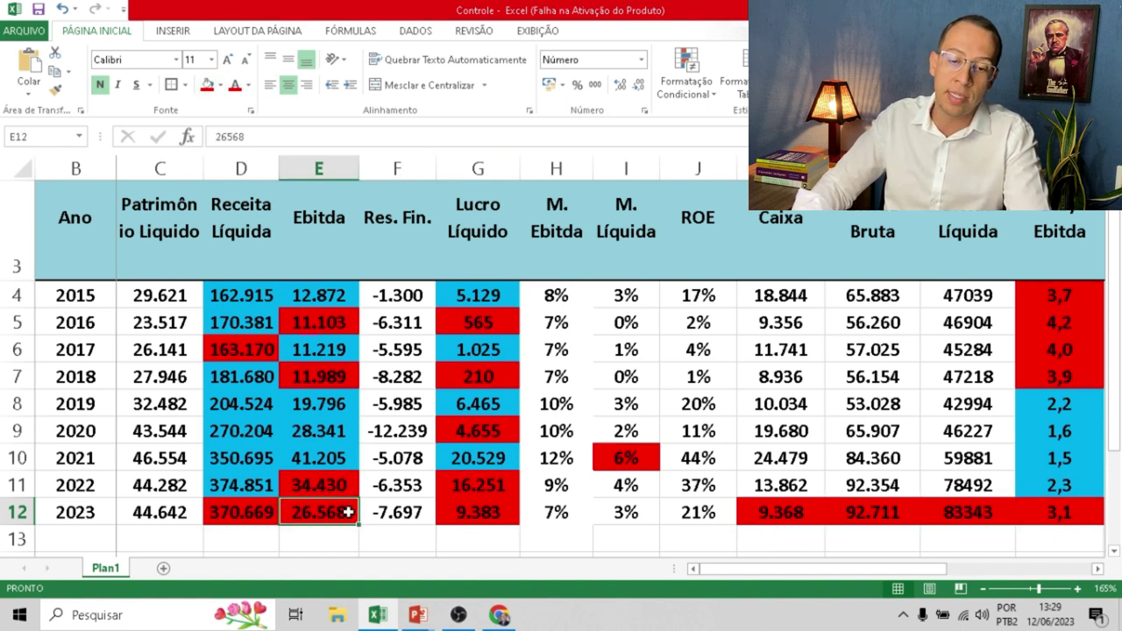
- Compare the D.L / Ebitda ratio of 2023 with those of 2019 and 2022
click(1086, 515)
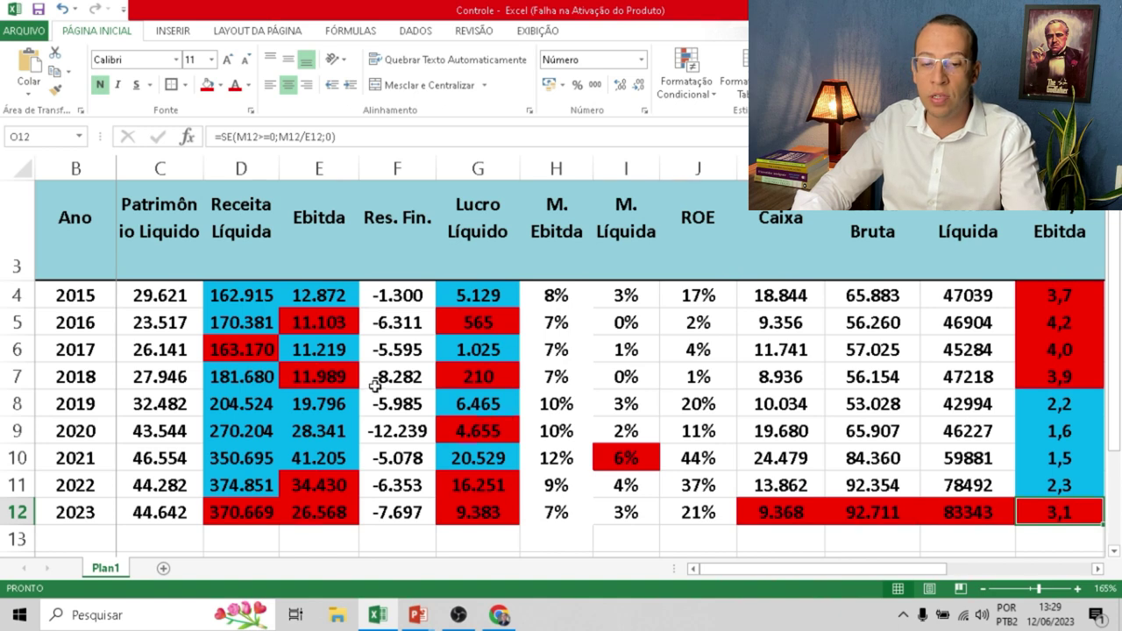
click(1061, 404)
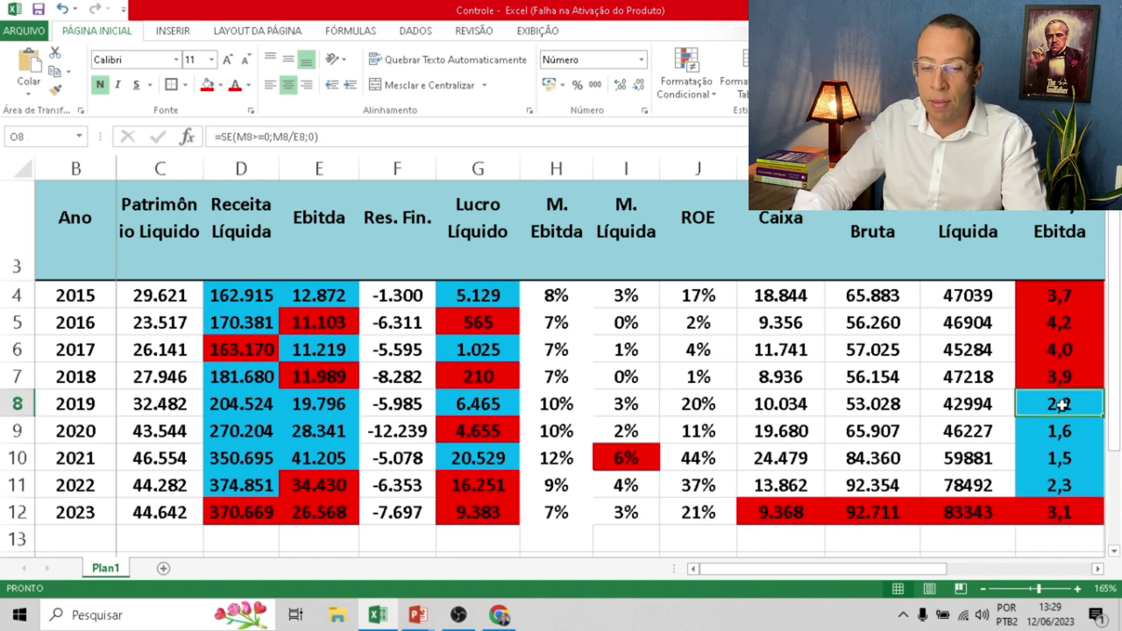
click(1085, 485)
click(1070, 514)
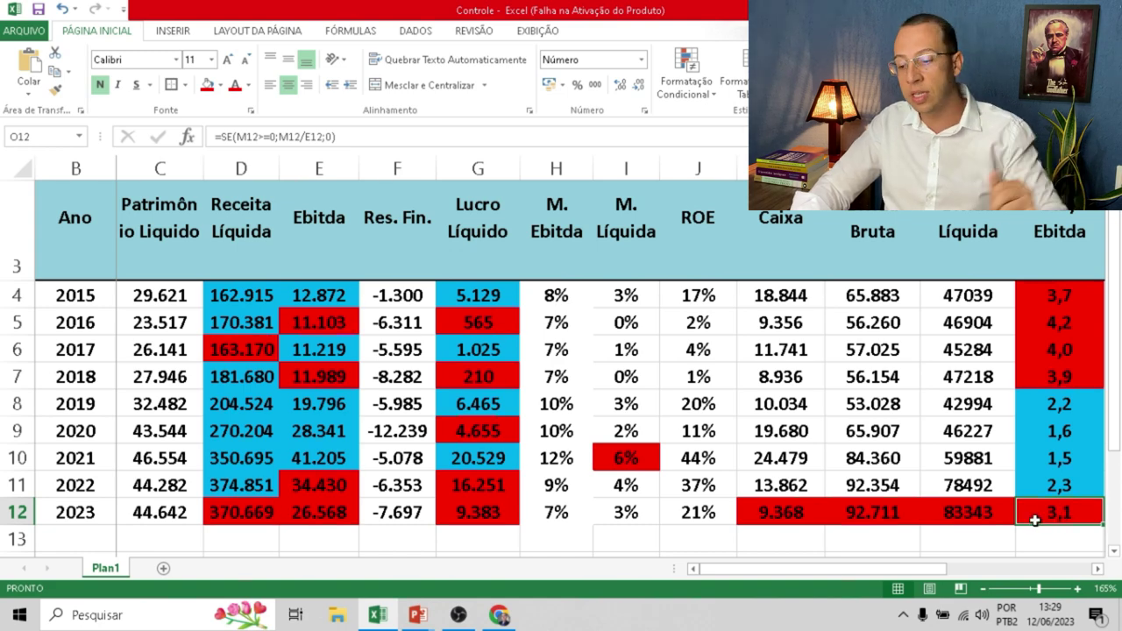
- Fill the 2019 to 2021 FCO cells (P8:P10) with yellow
key(Right)
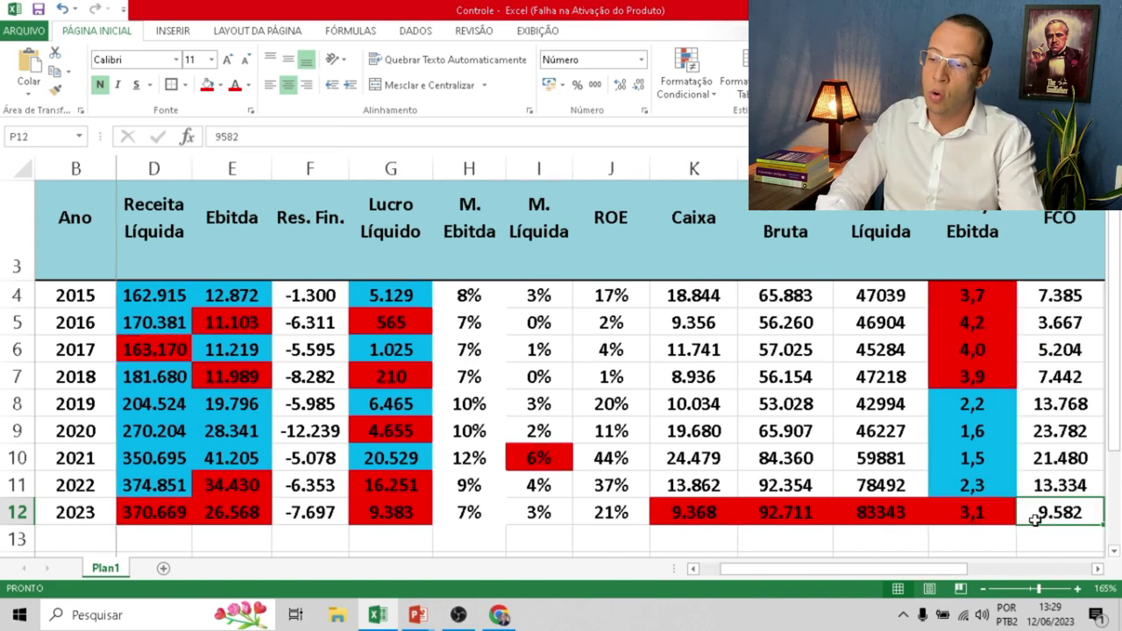
key(Right)
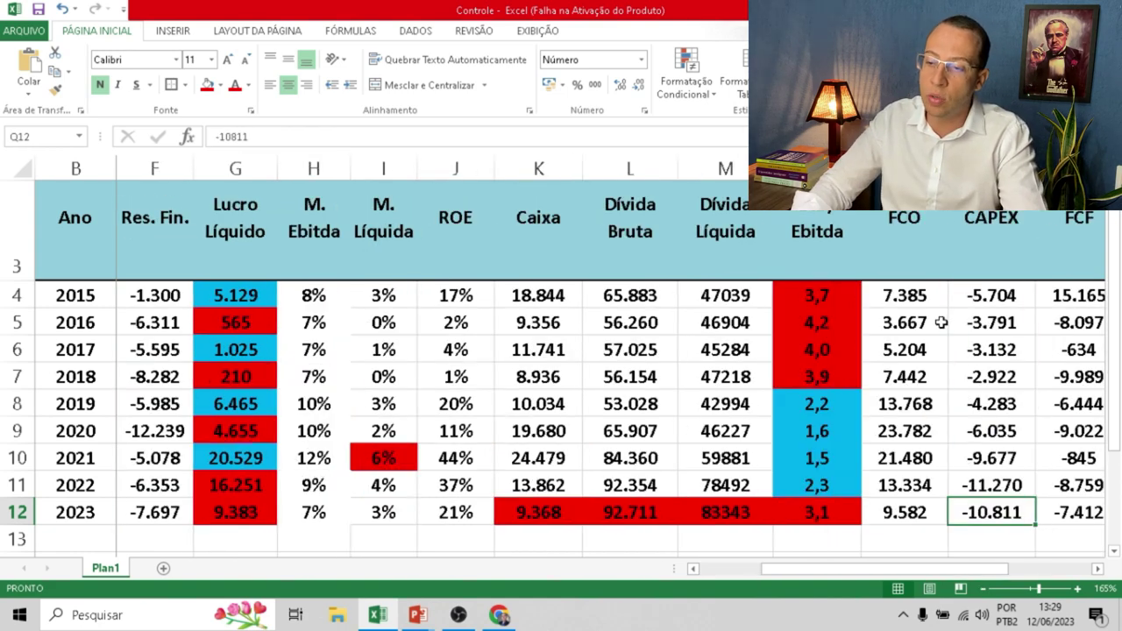
drag(922, 405, 927, 469)
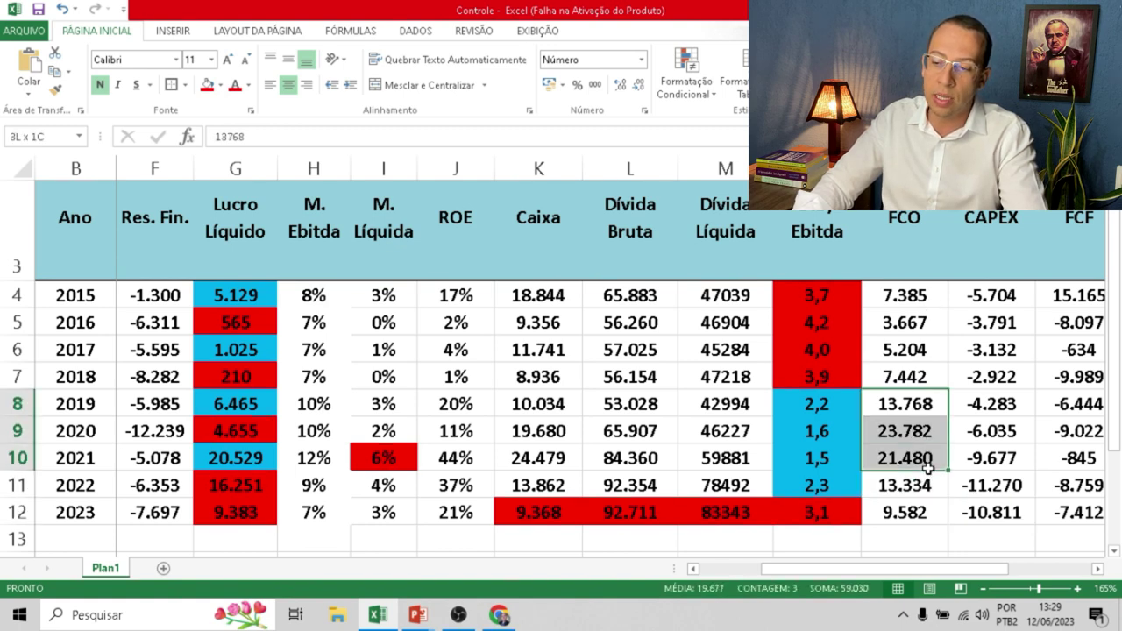
click(220, 85)
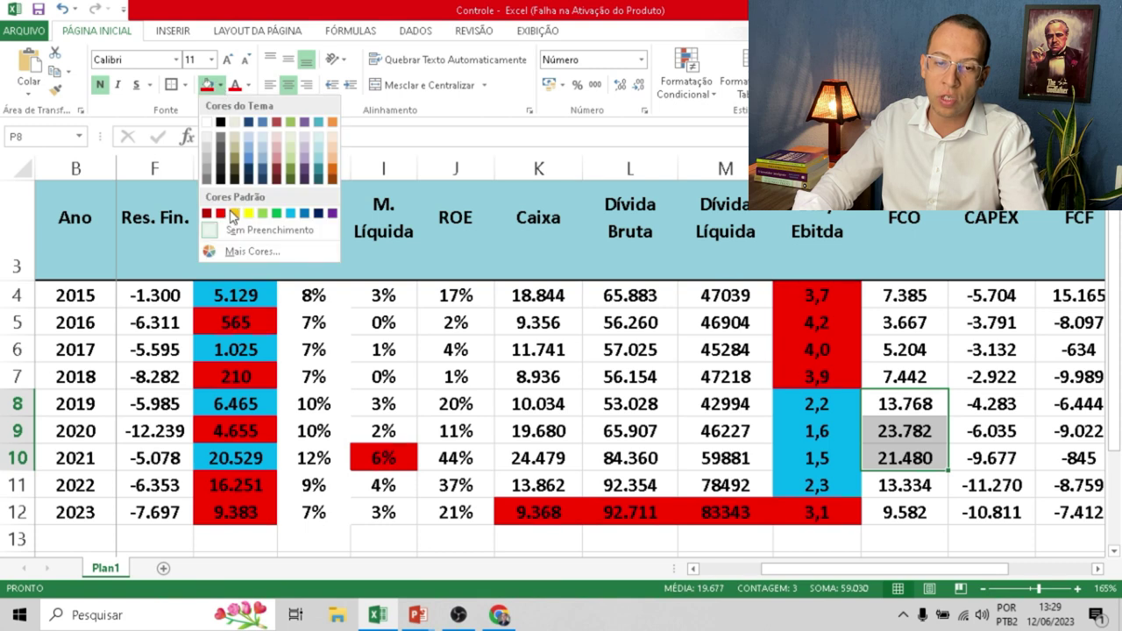
click(248, 214)
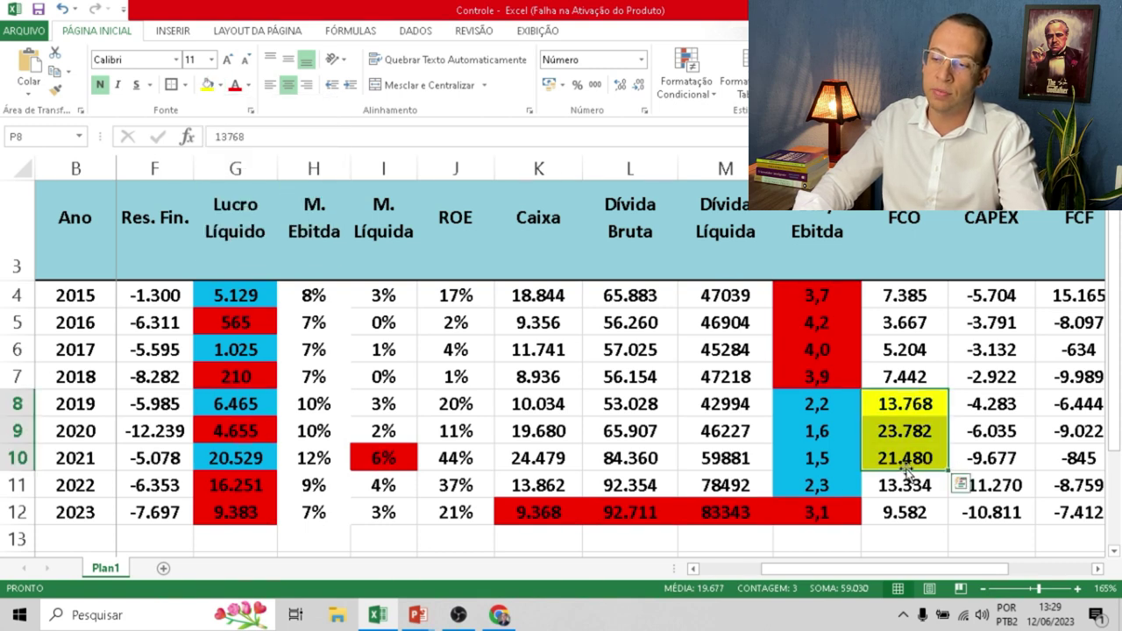
- Go through the FCO values from 2019 to 2023 and fill the 2023 FCO cell (P12) with yellow
click(901, 401)
click(898, 428)
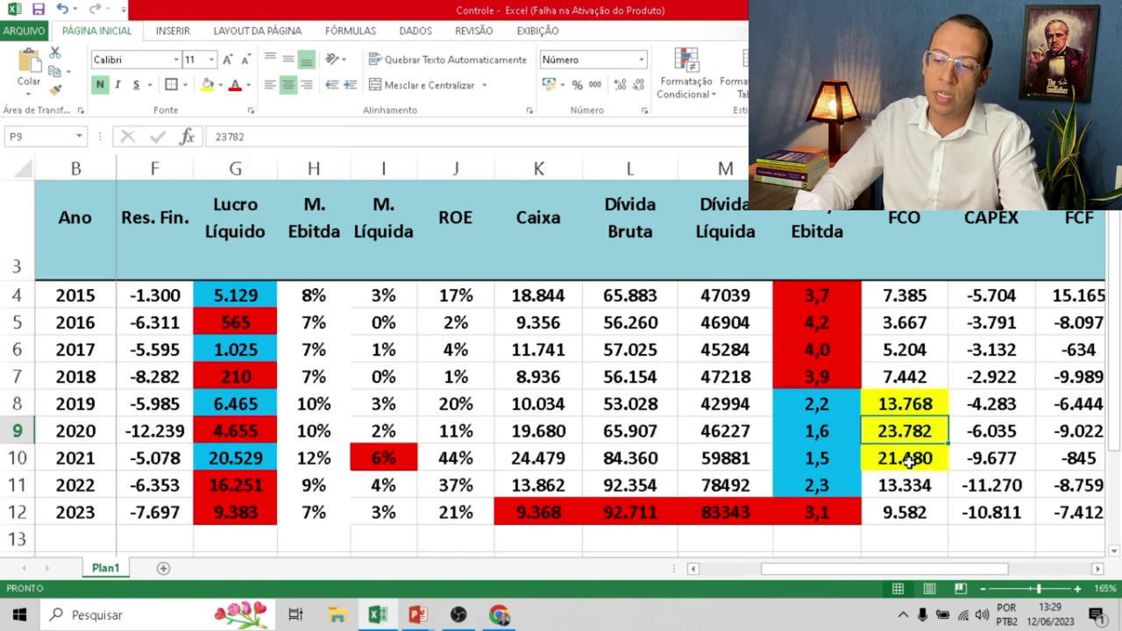
click(911, 458)
click(904, 492)
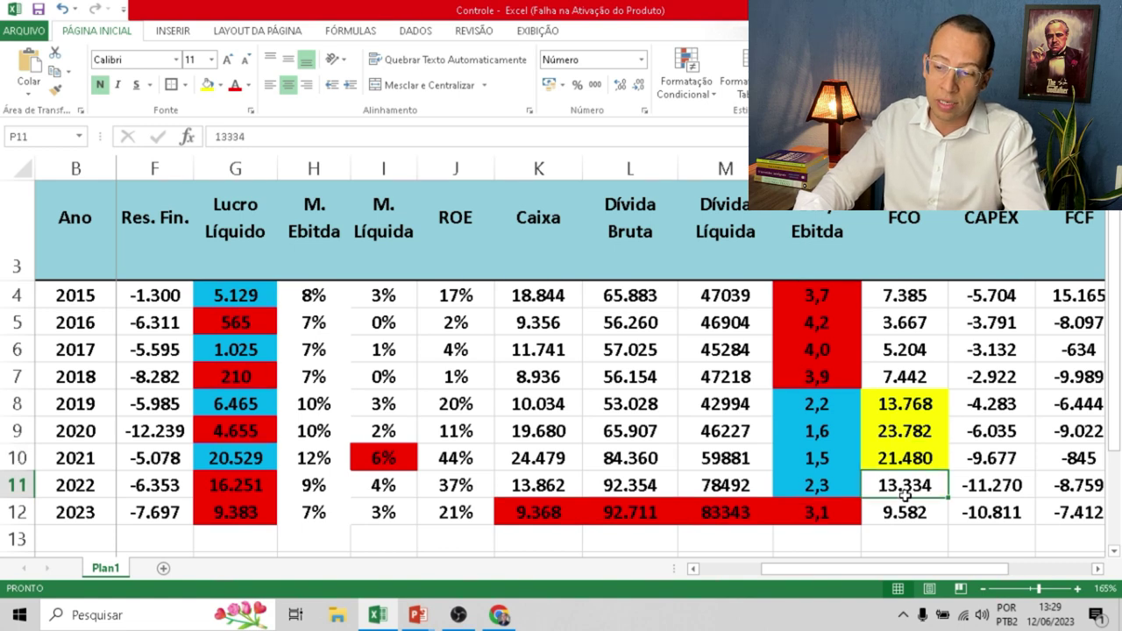
key(Down)
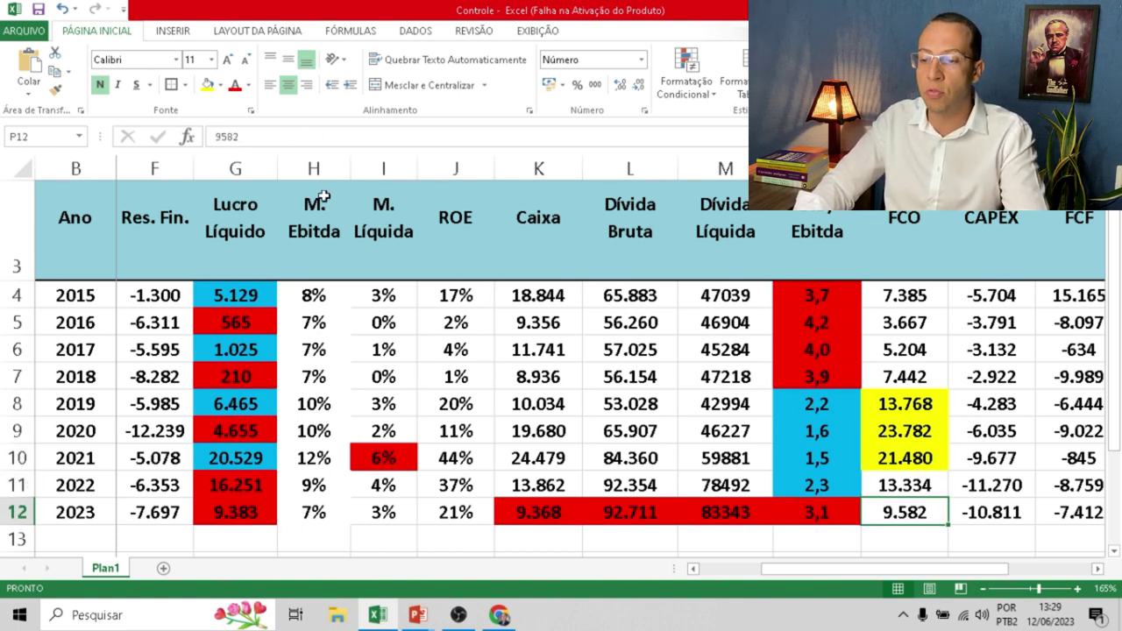
click(207, 84)
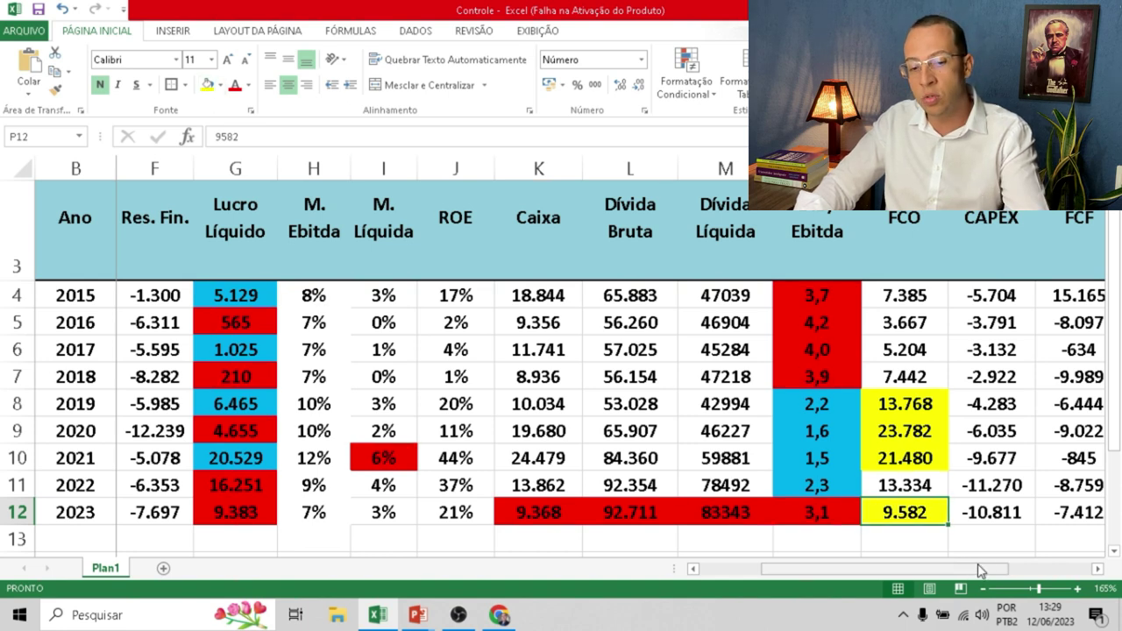
- Compare the CAPEX figures of 2020 to 2023, ending on the 2023 cell
click(989, 491)
click(1001, 516)
click(989, 462)
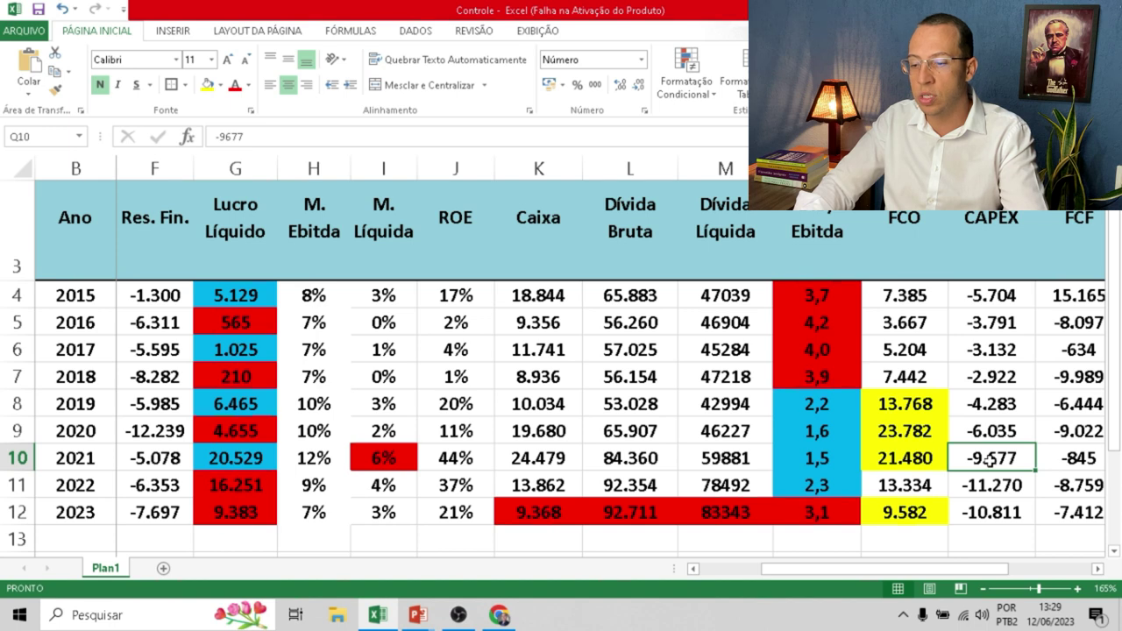
click(996, 428)
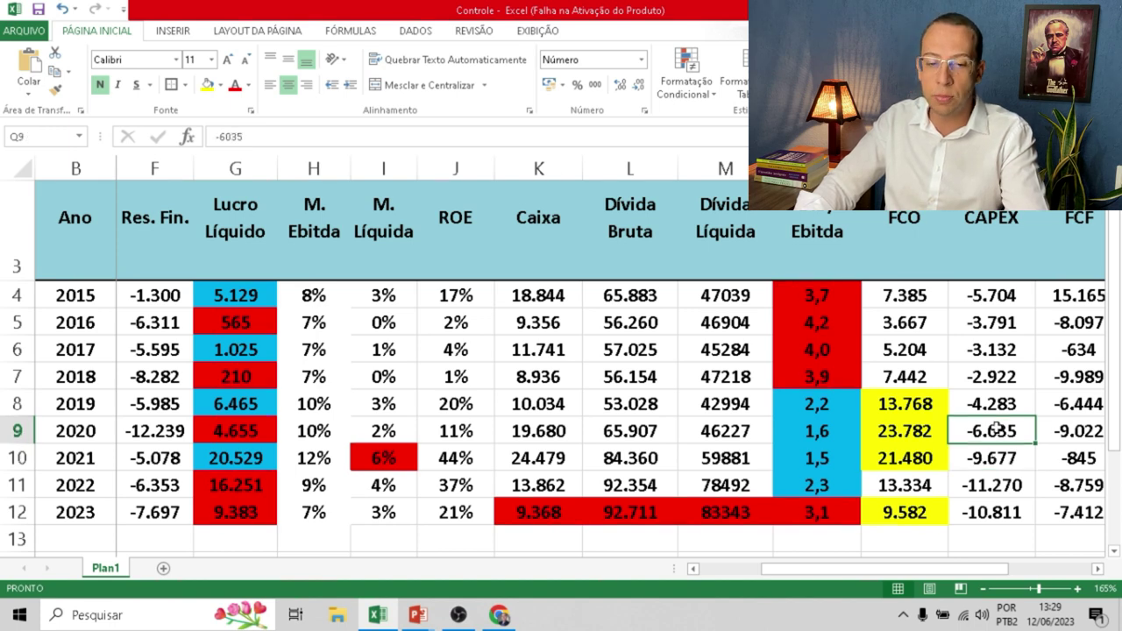
click(984, 518)
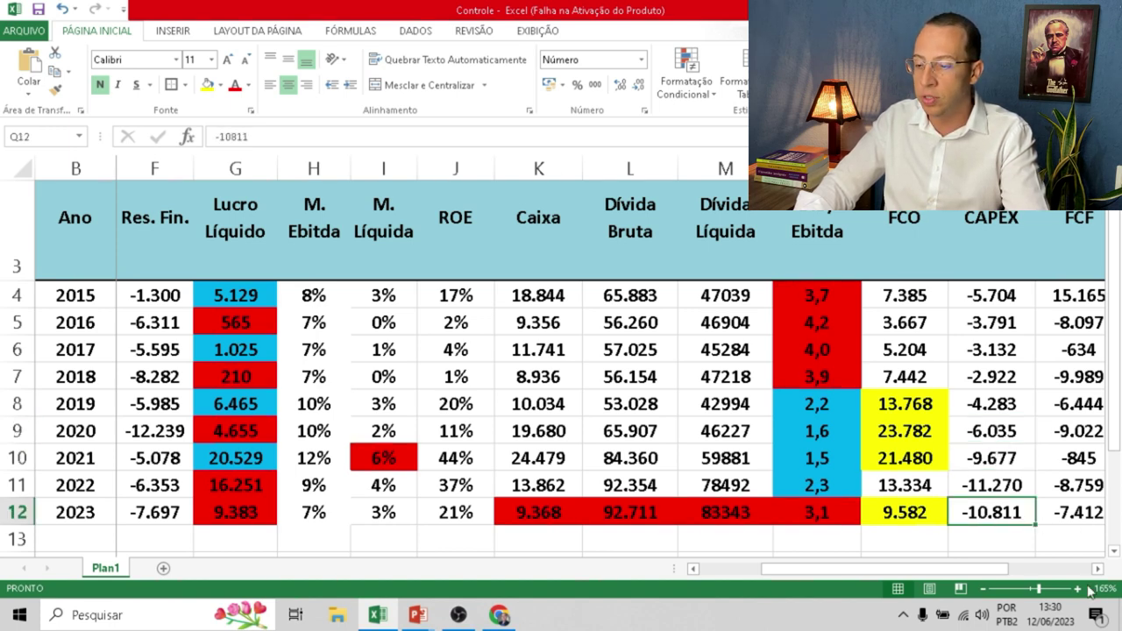
- Fill the 2023 Caixa Livre cell (S12) with red
click(1097, 568)
click(1097, 567)
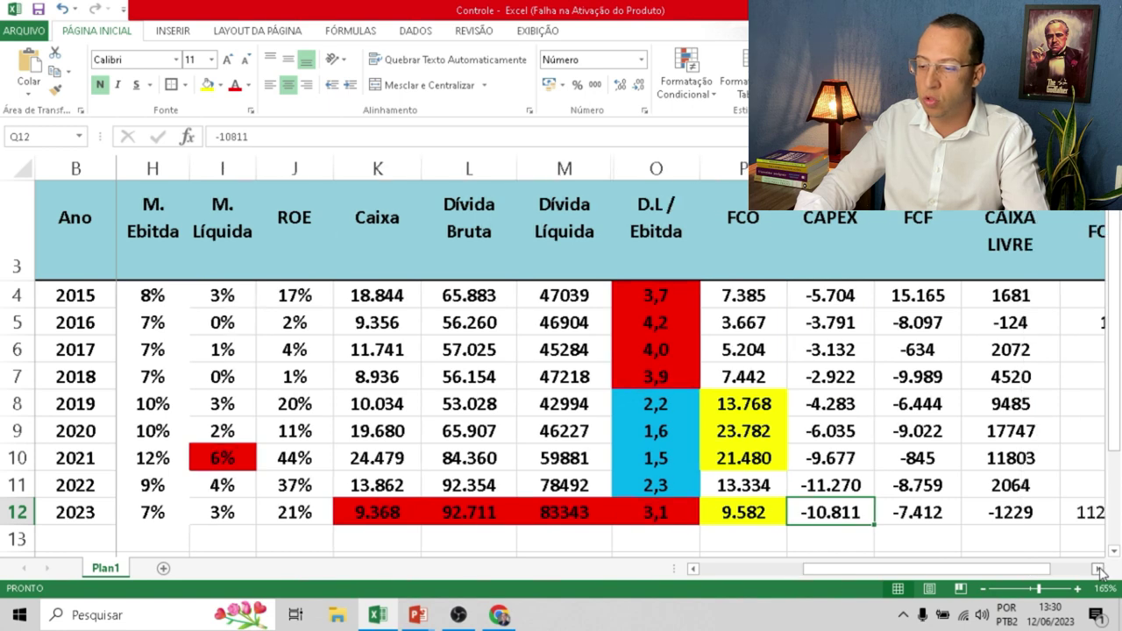
click(1004, 514)
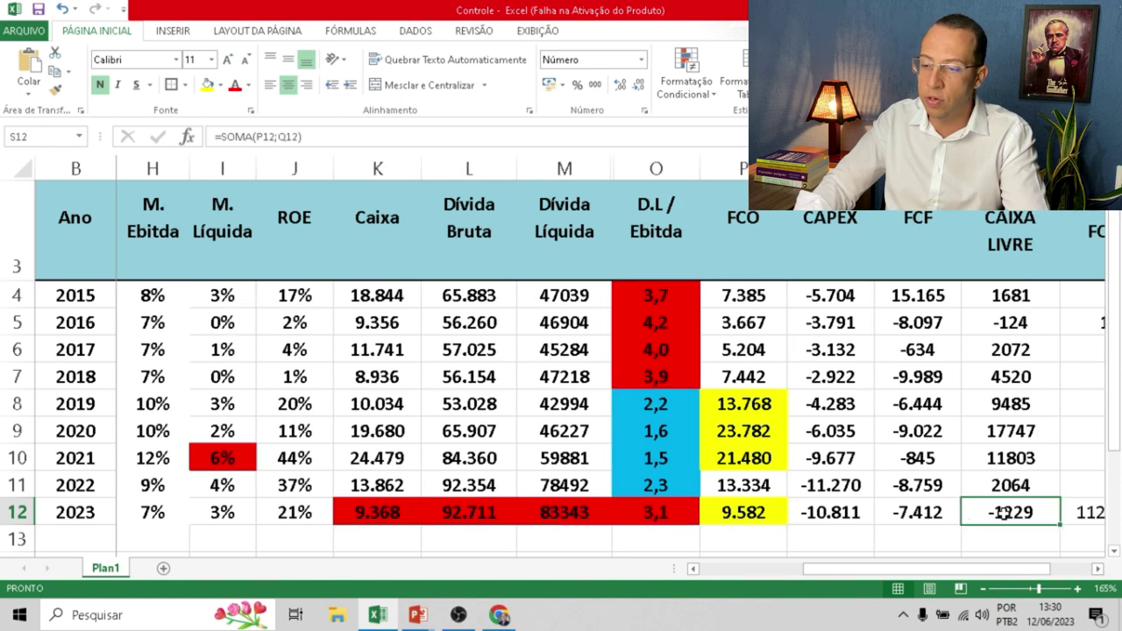
click(221, 85)
click(220, 213)
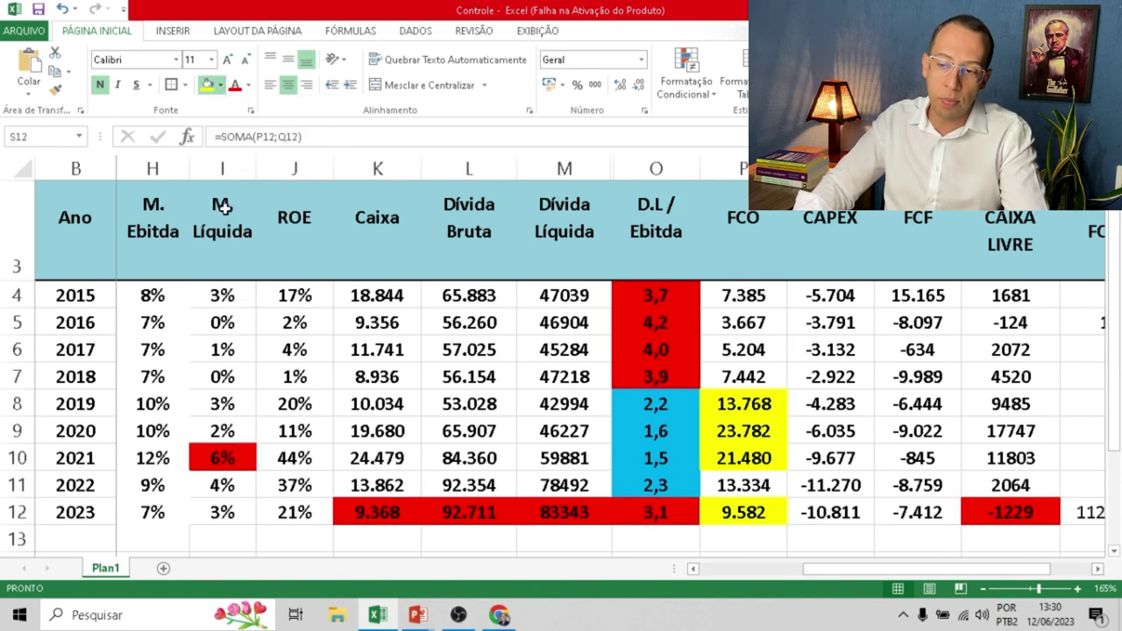
- Fill the 2017 to 2022 Caixa Livre cells (S6:S11) with light blue
click(1028, 491)
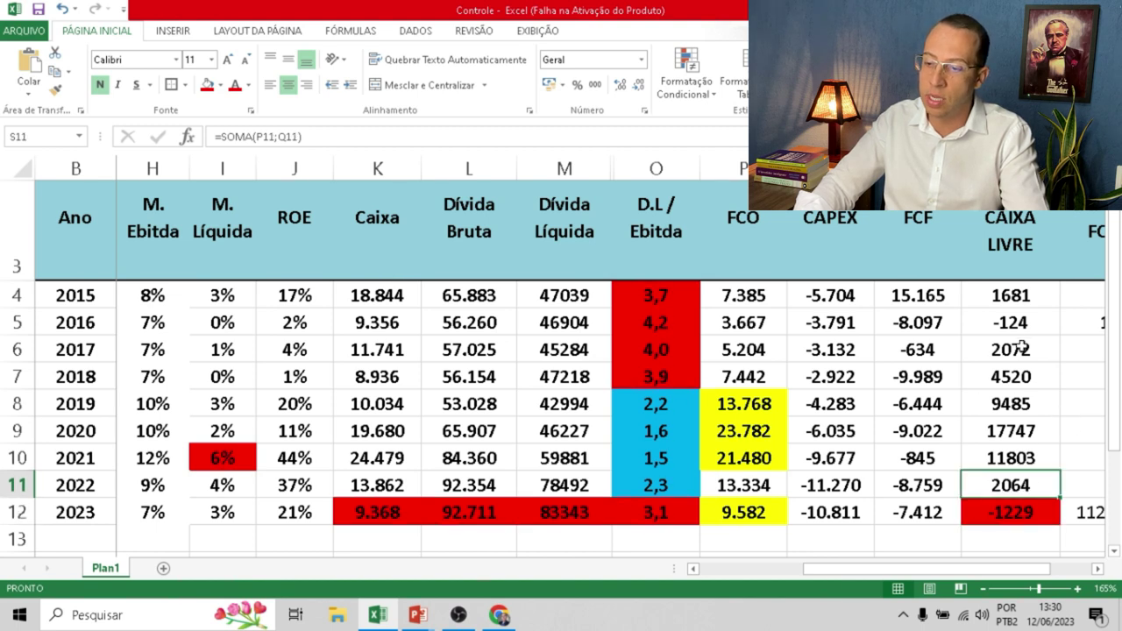
drag(1021, 344, 1031, 487)
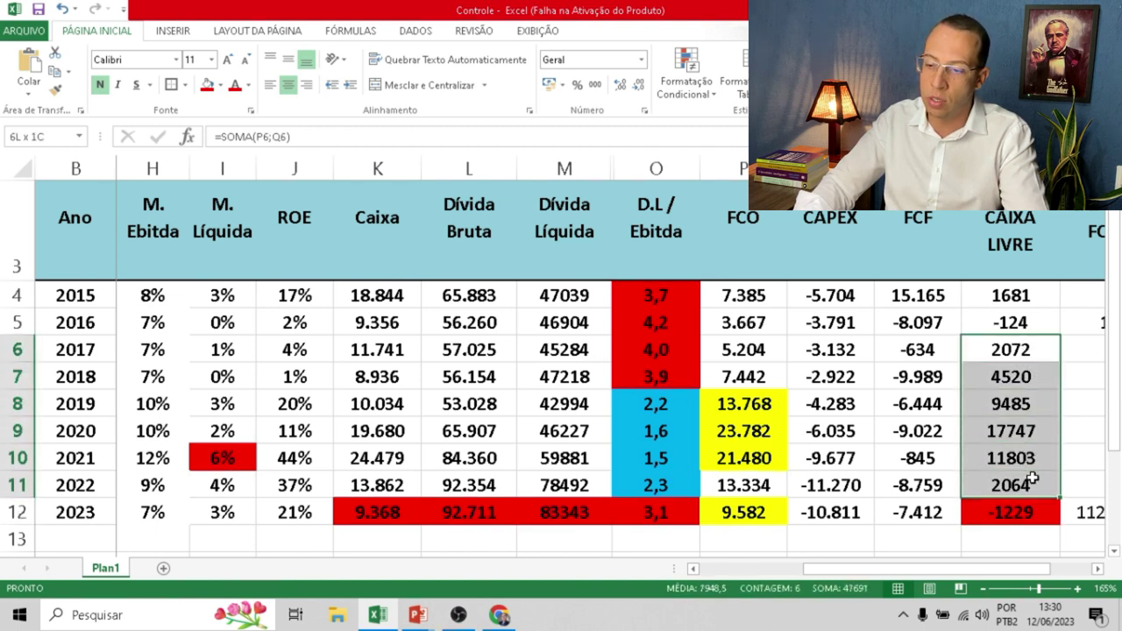
click(221, 85)
click(290, 213)
click(302, 229)
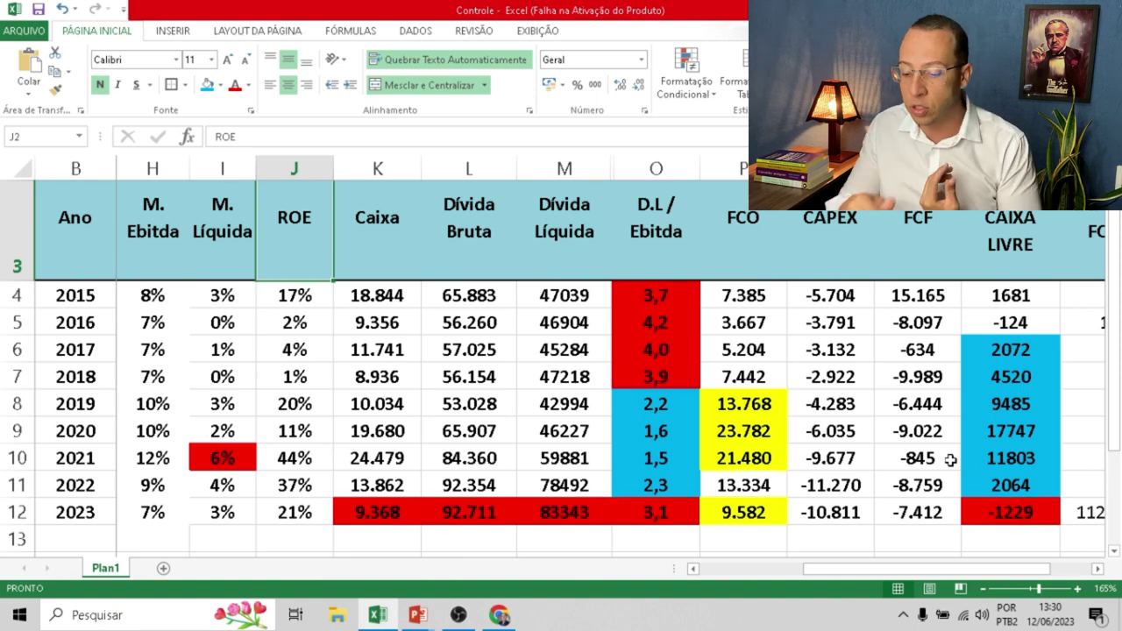
- Return to the Ano header at the start of the table to review the first indicator columns
key(Left)
key(Left)
key(Left)
key(Left)
key(Left)
key(Left)
key(Left)
key(Left)
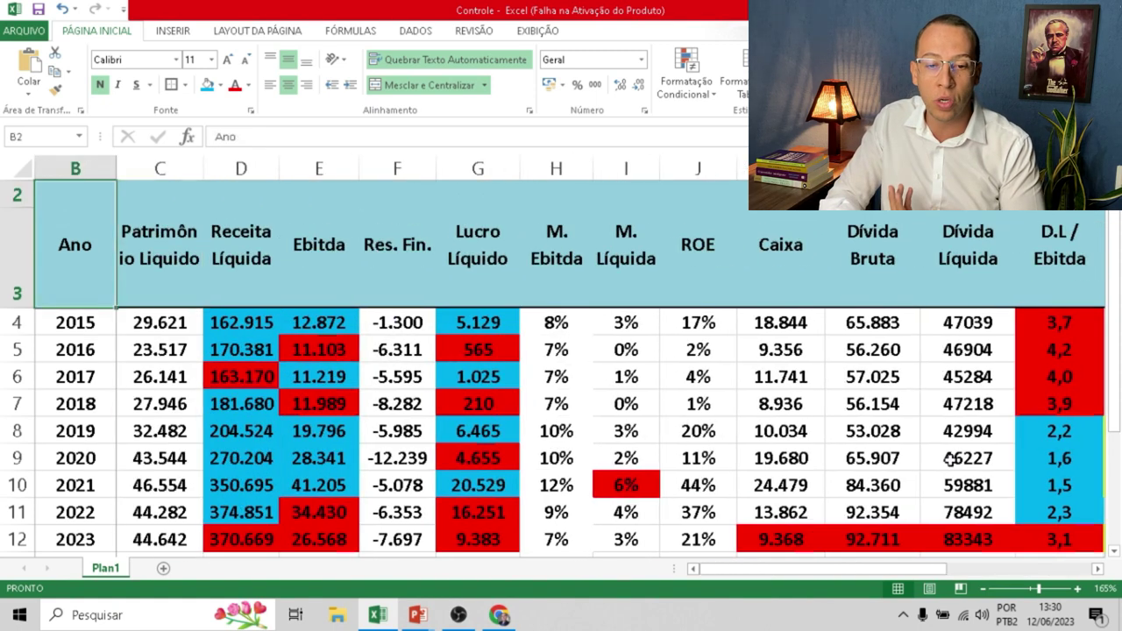